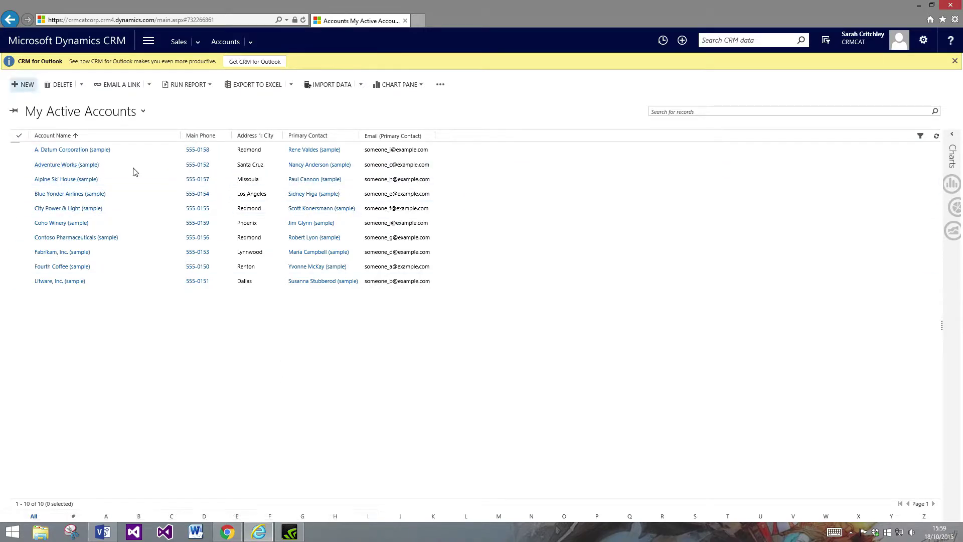
# Create and save a new account named 'Test Account Type 1' with account type Type 1
pyautogui.click(24, 85)
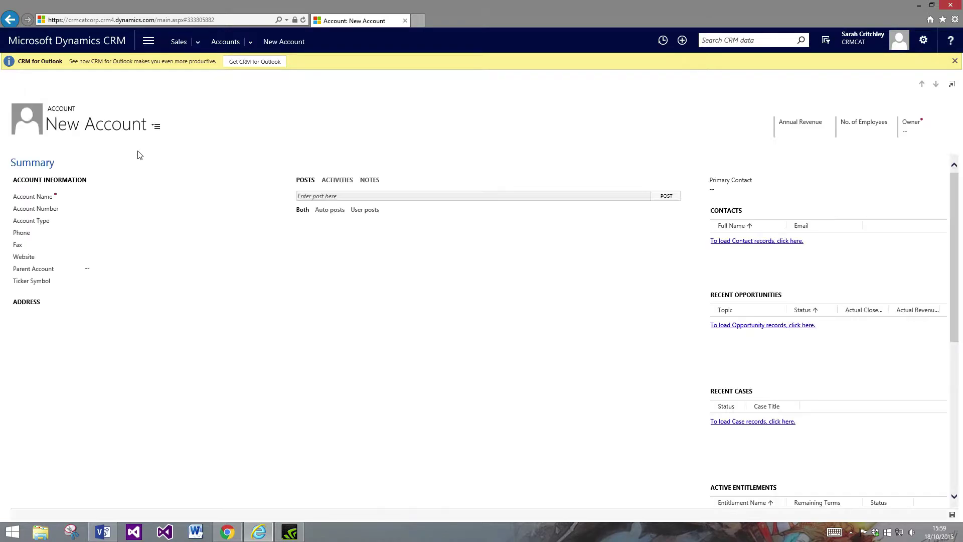
pyautogui.click(158, 196)
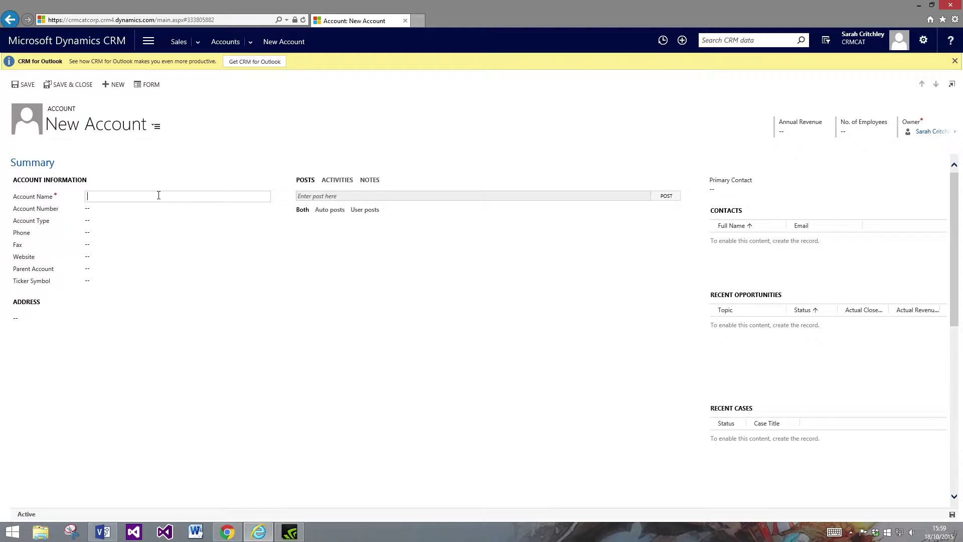
pyautogui.write('Test Account T')
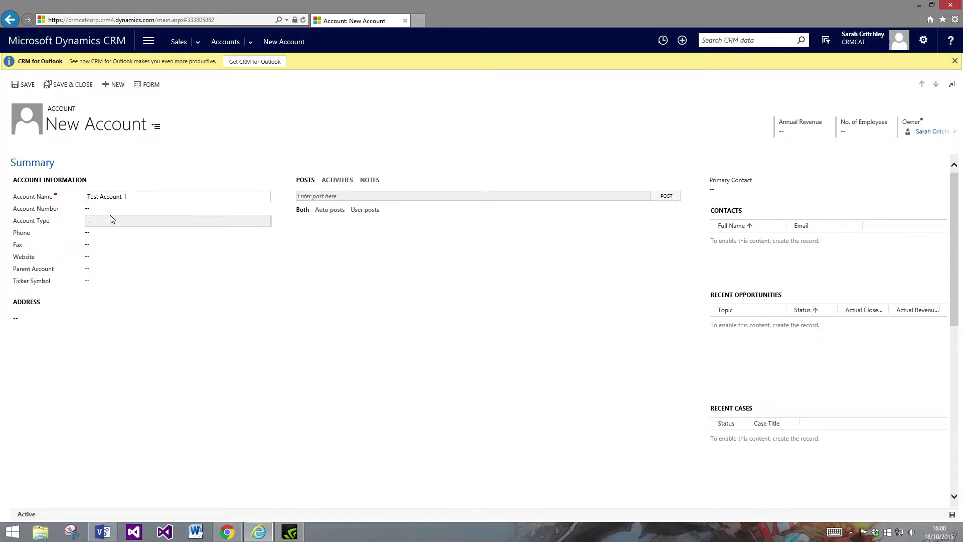
pyautogui.write('ype 1')
pyautogui.click(110, 216)
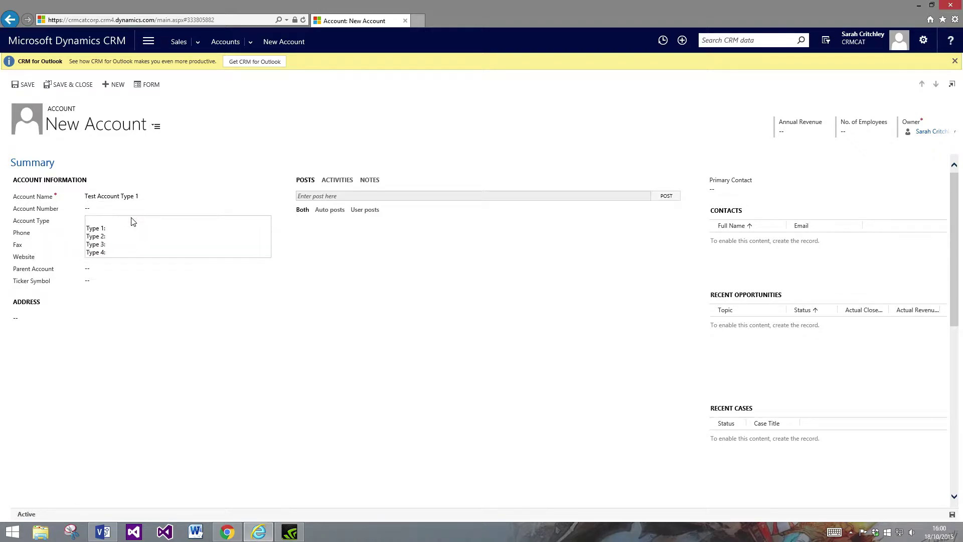
pyautogui.click(131, 227)
pyautogui.click(23, 84)
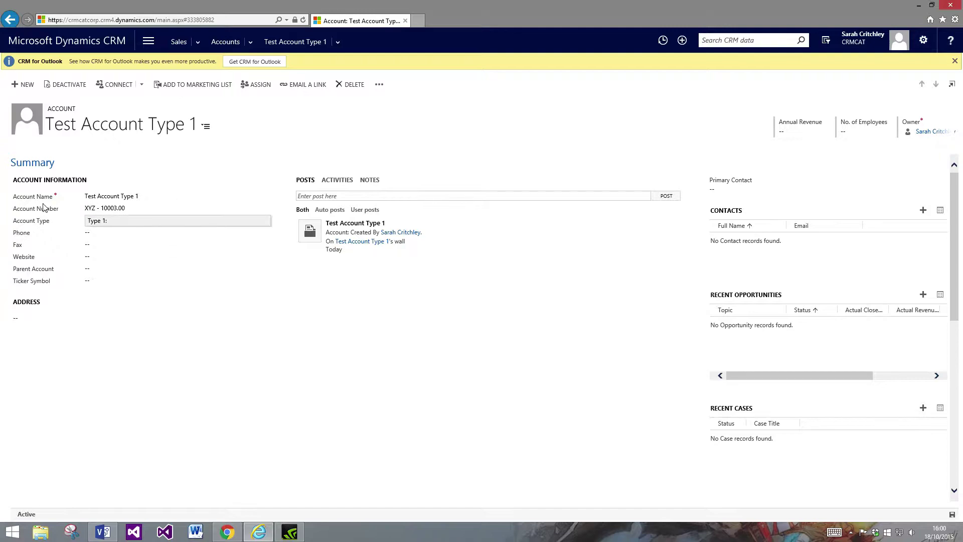
# Create and save a second account, 'Test Account Type 2', with account type Type 2
pyautogui.click(20, 86)
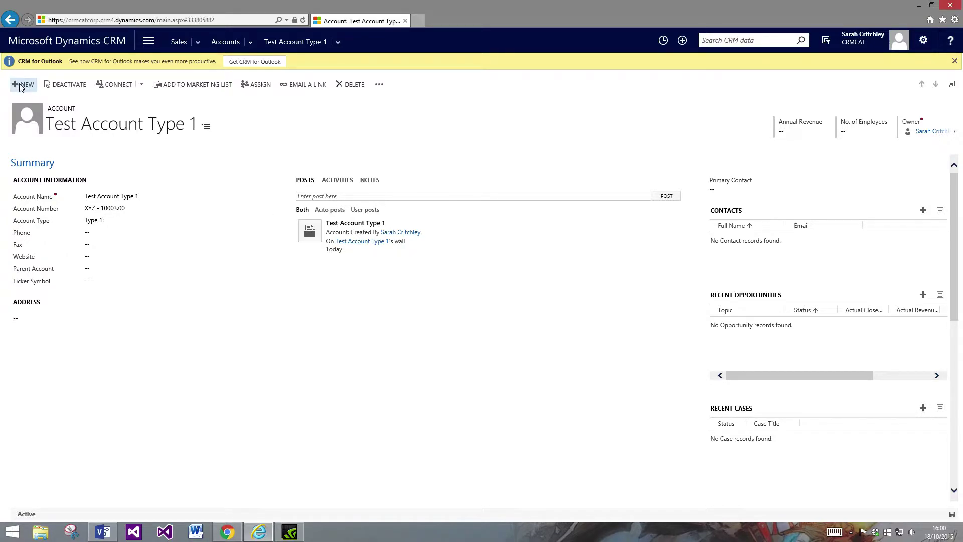
pyautogui.click(134, 196)
pyautogui.write('A')
pyautogui.press('BackSpace')
pyautogui.write('Test Account')
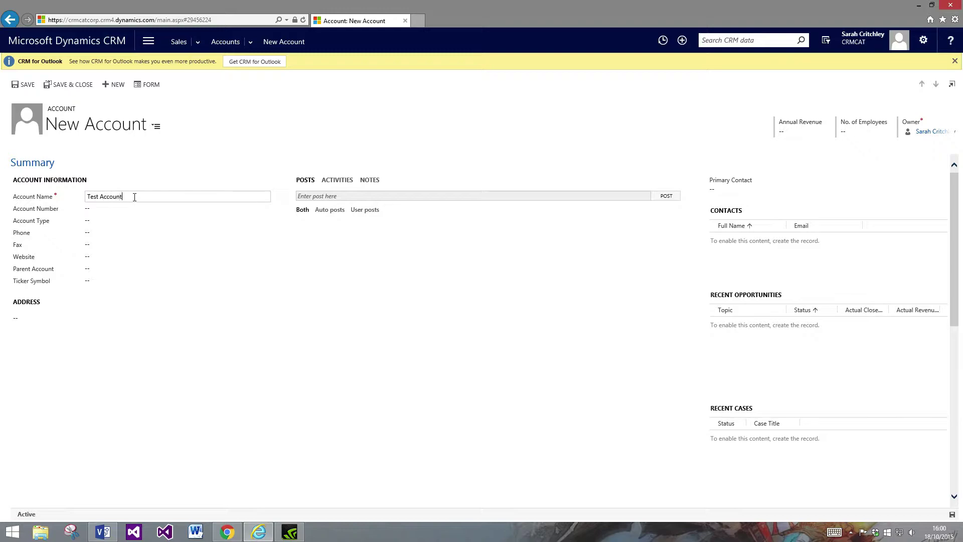
pyautogui.write(' Type 2')
pyautogui.click(102, 222)
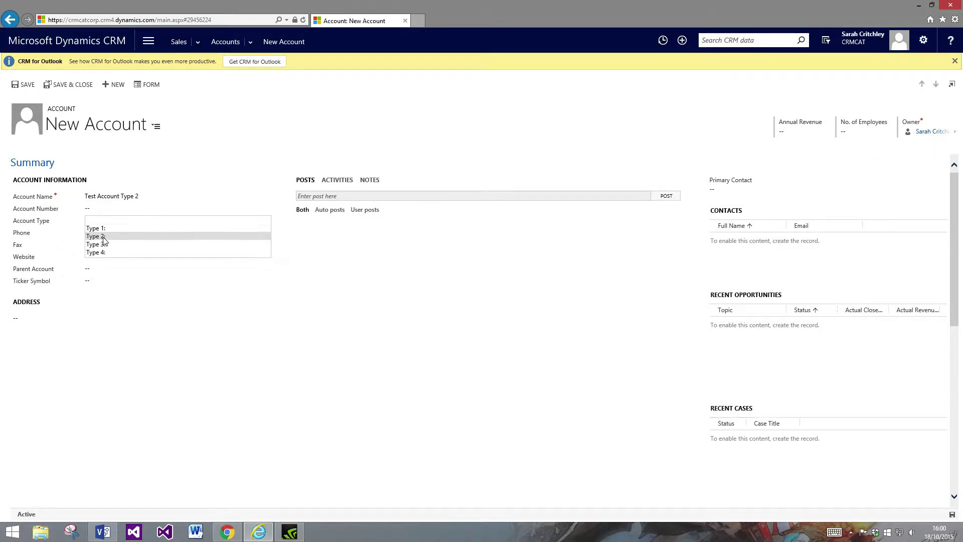
pyautogui.click(103, 237)
pyautogui.click(25, 86)
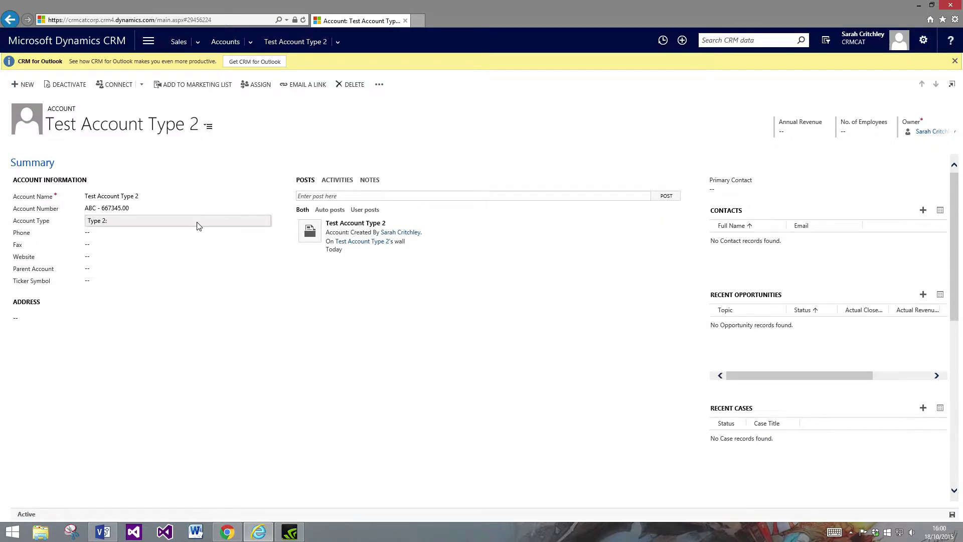
# Add a third account 'Account Type 2 2' of Type 2 and check its generated account number
pyautogui.click(22, 84)
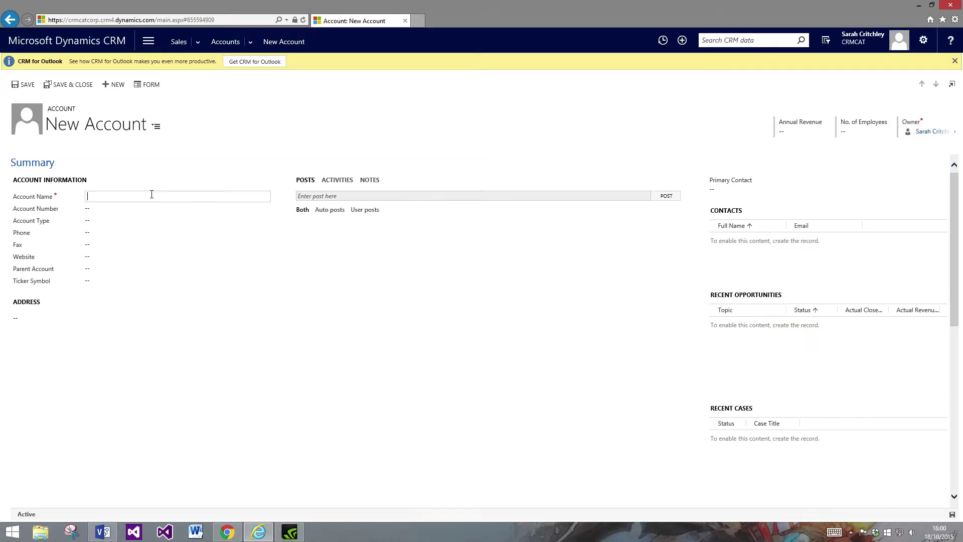
pyautogui.write('Account Type 2 2')
pyautogui.click(142, 222)
pyautogui.click(140, 235)
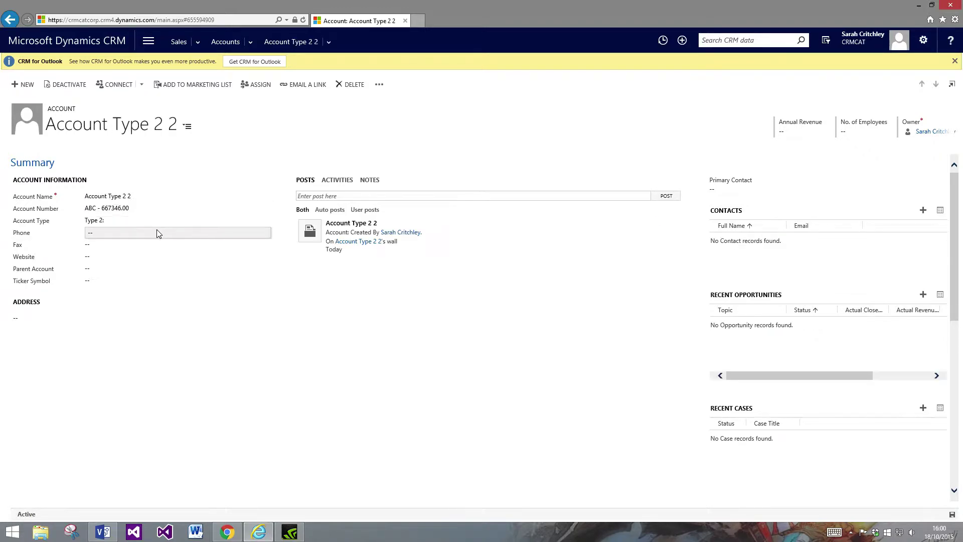
pyautogui.click(128, 214)
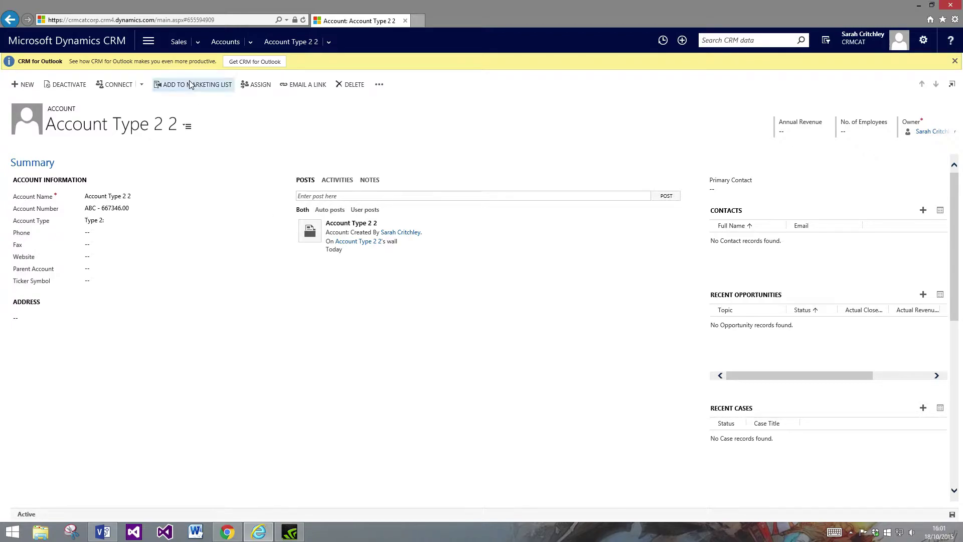
# Go to Settings > Solutions and open the Auto Numbering Solution
pyautogui.click(150, 42)
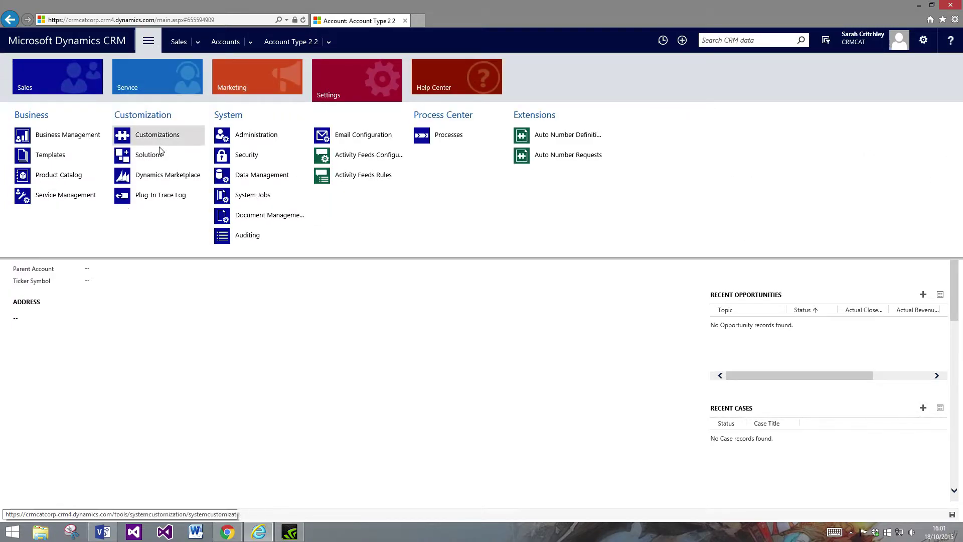
pyautogui.click(151, 155)
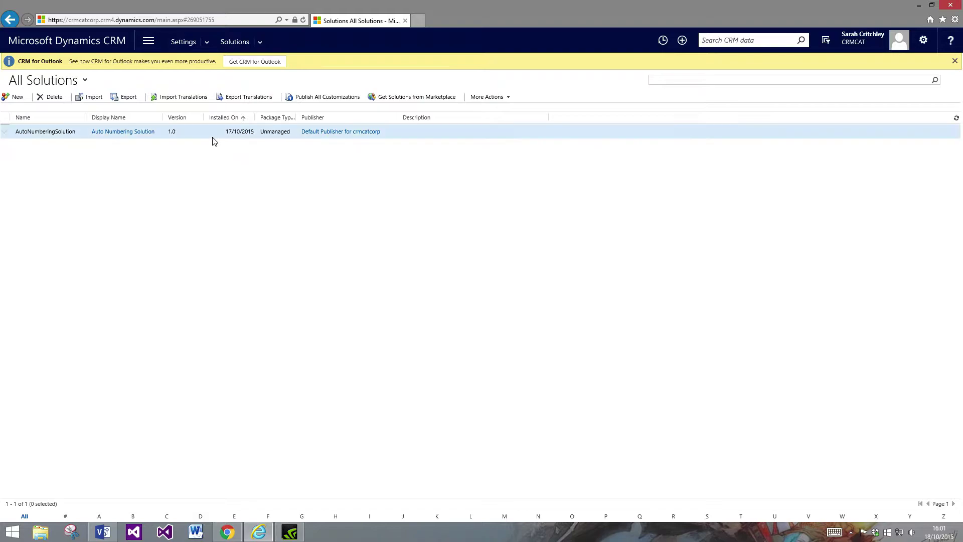
pyautogui.click(135, 133)
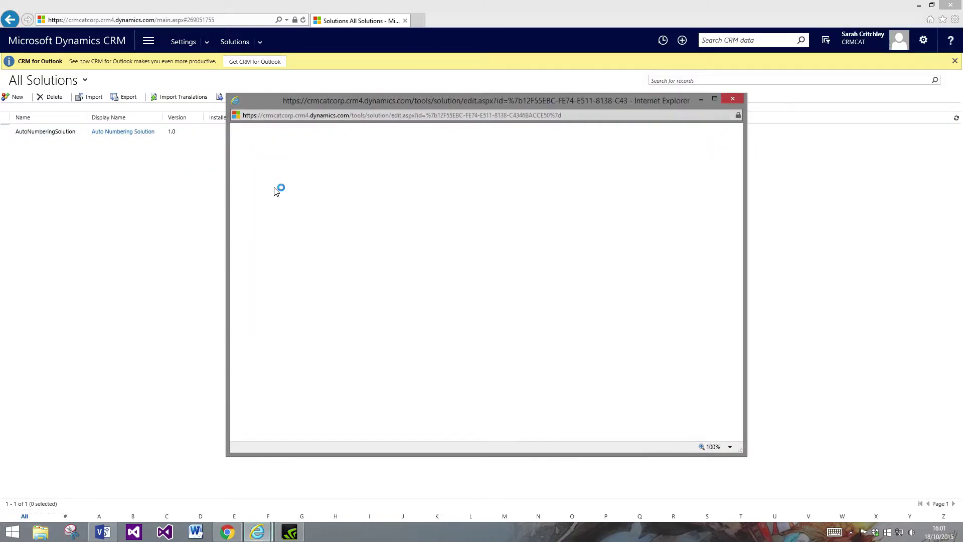
# Show the AutoNumber_DefinitionDiagram in Visio and maximize its window
pyautogui.click(102, 531)
pyautogui.click(941, 6)
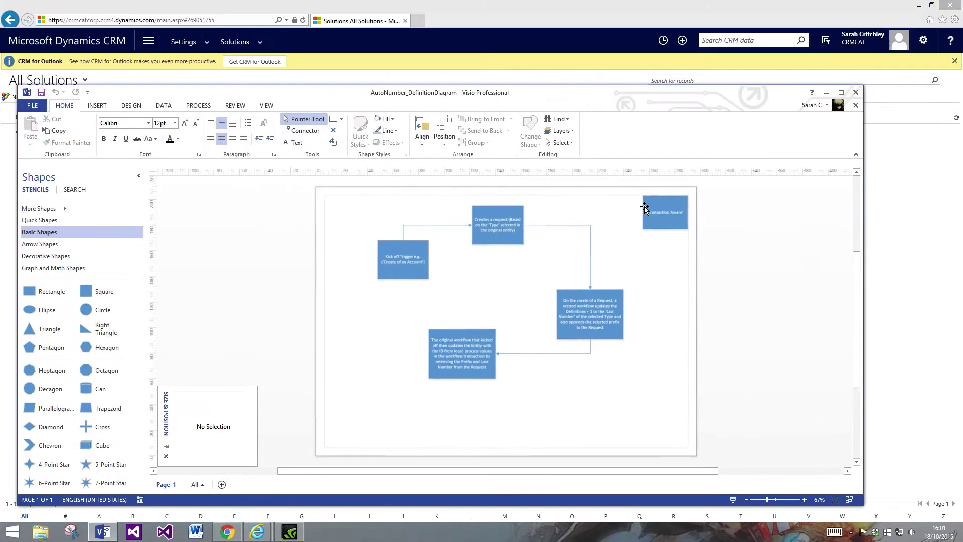
pyautogui.doubleClick(770, 93)
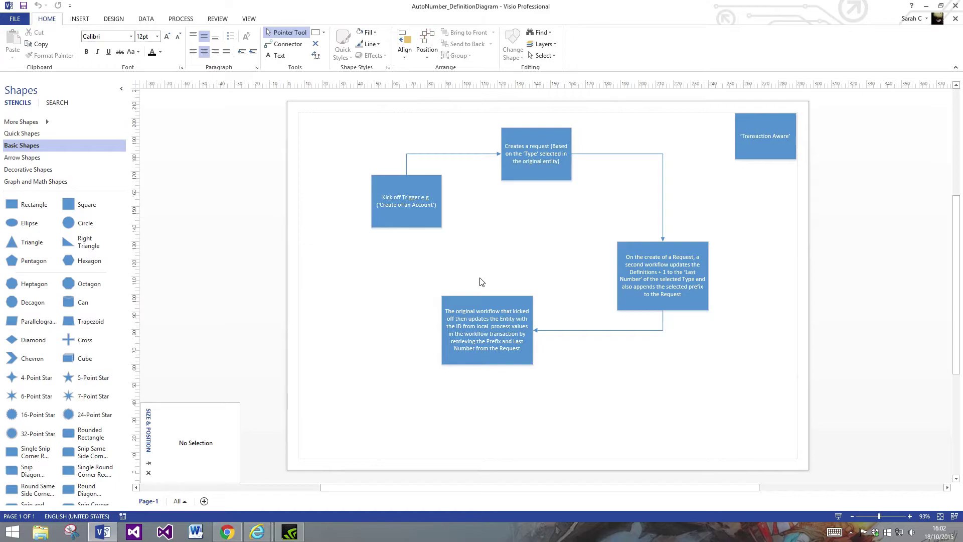
# Open the Account Auto Number process, deactivate it for editing, and review its steps
pyautogui.click(925, 6)
pyautogui.click(416, 254)
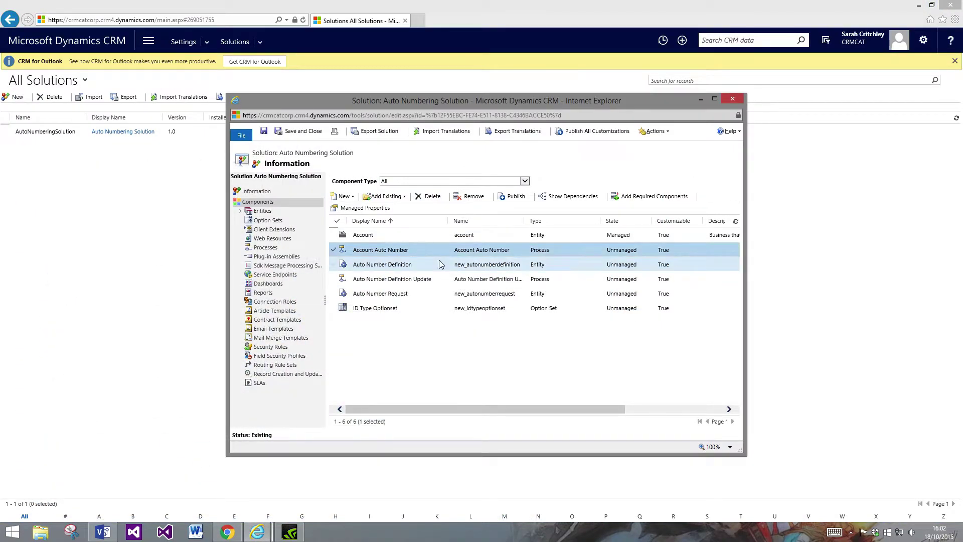
pyautogui.doubleClick(427, 255)
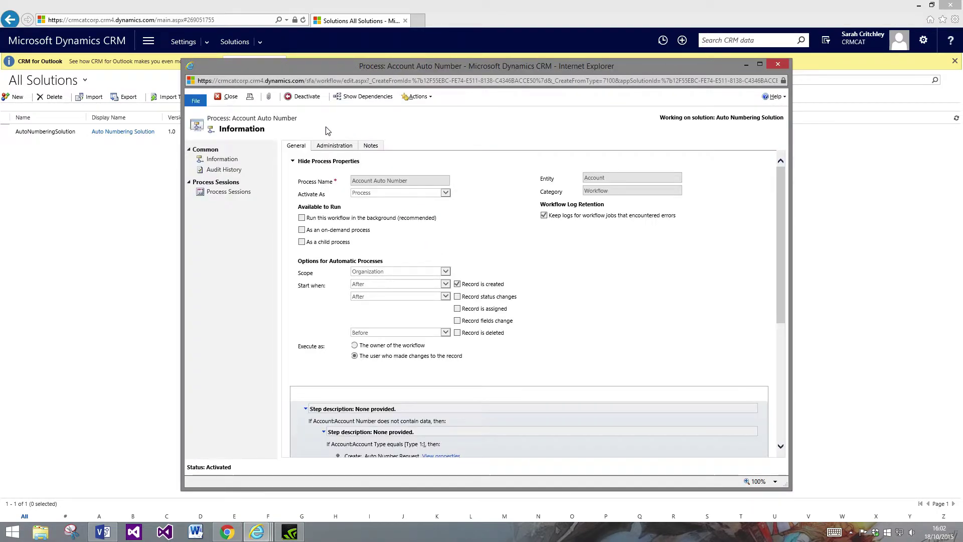
pyautogui.click(301, 97)
pyautogui.click(528, 333)
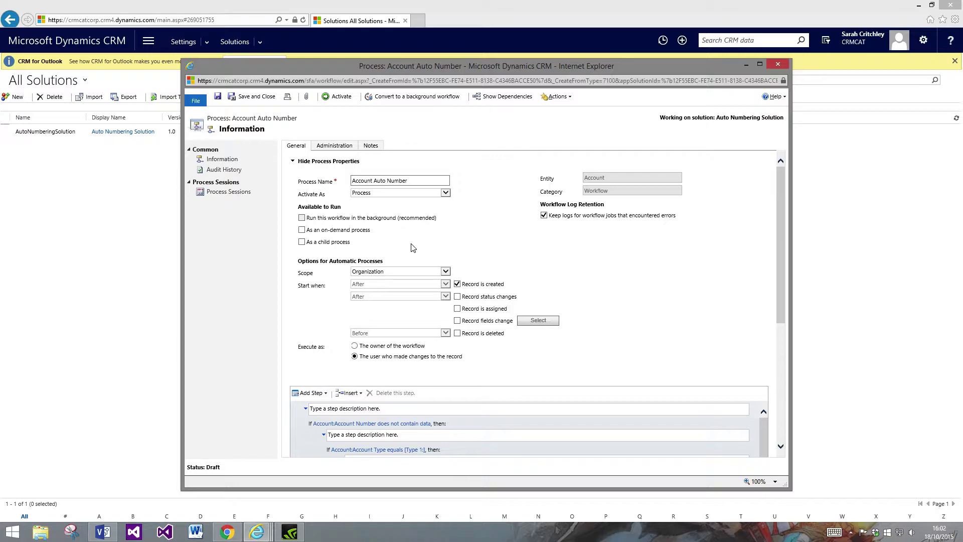
pyautogui.scroll(-3, 469, 269)
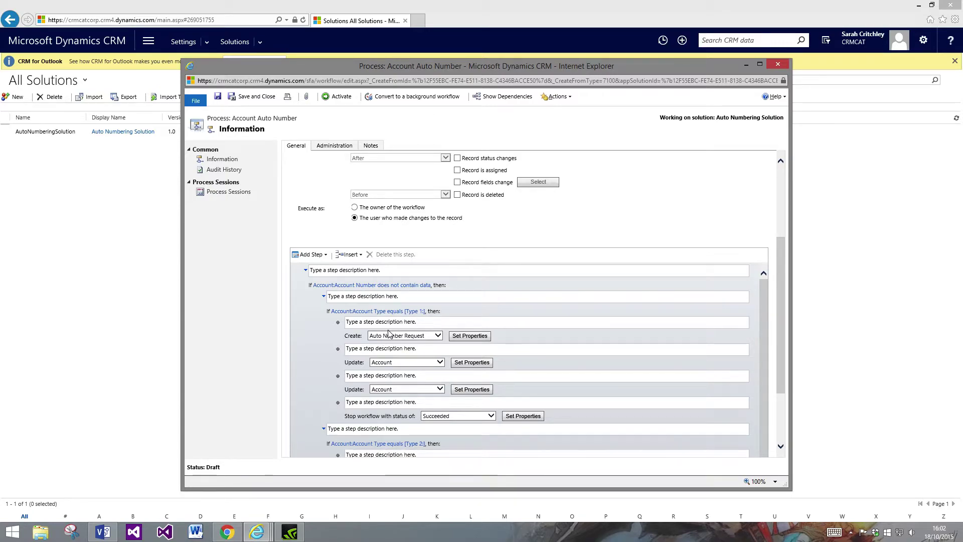
pyautogui.scroll(-1, 406, 316)
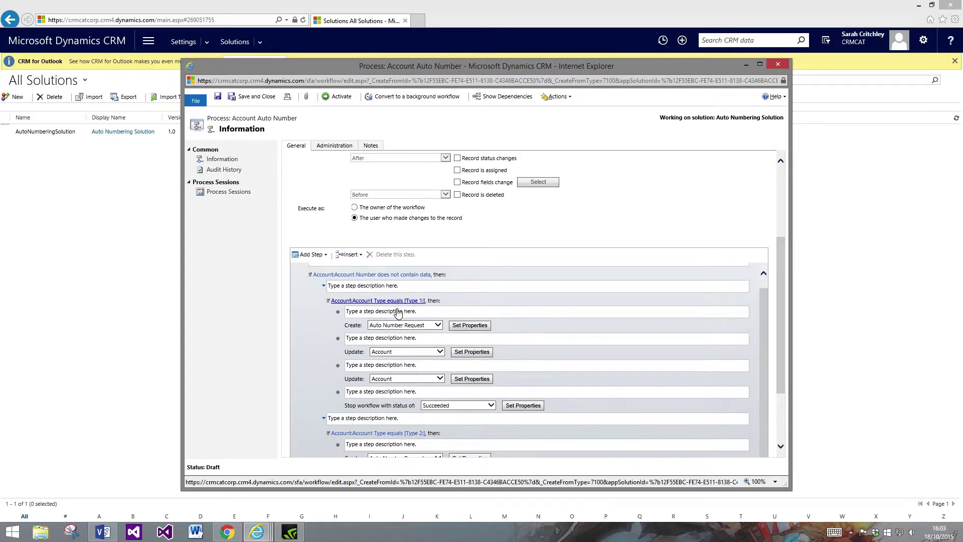
pyautogui.scroll(-3, 352, 292)
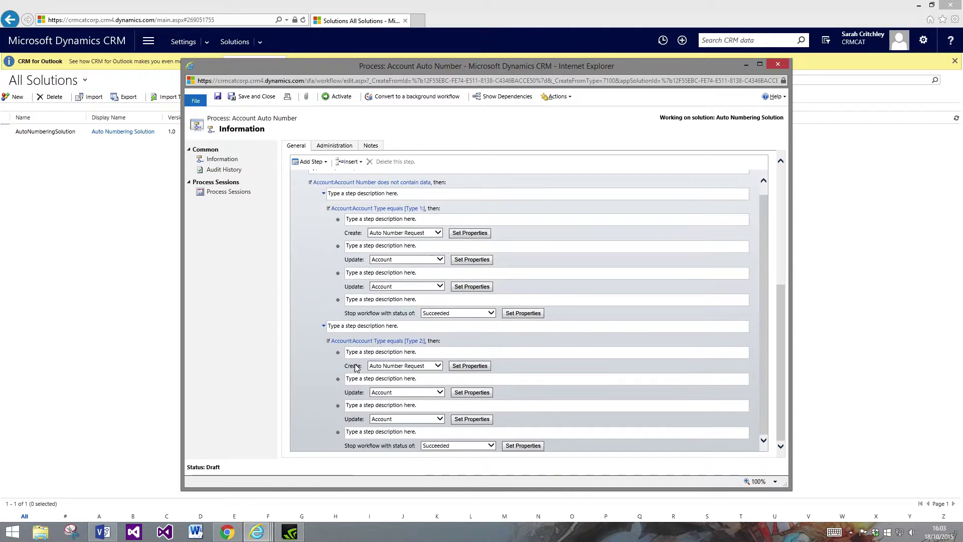
pyautogui.scroll(1, 384, 271)
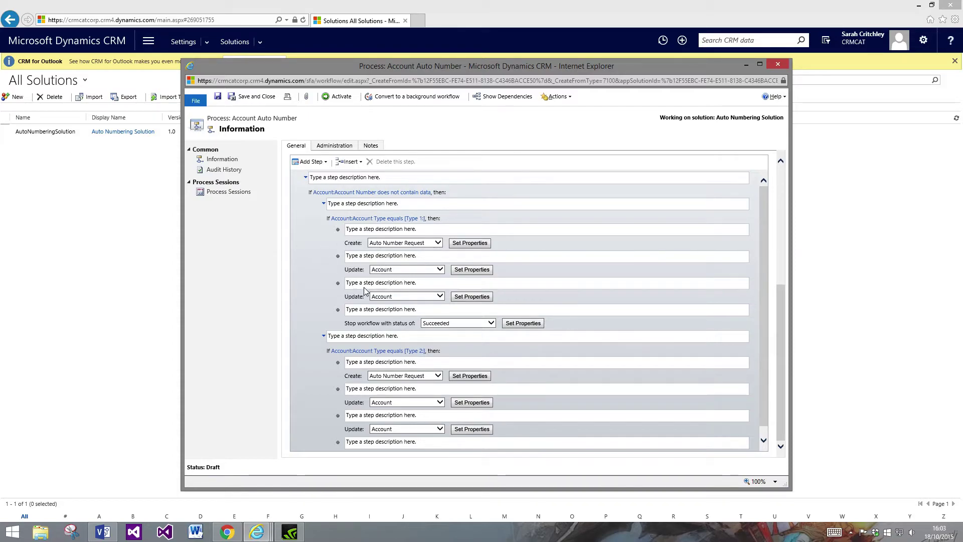
# Review the Type 1 Create Auto Number Request properties, keeping Prefix Req as Type 1
pyautogui.click(471, 248)
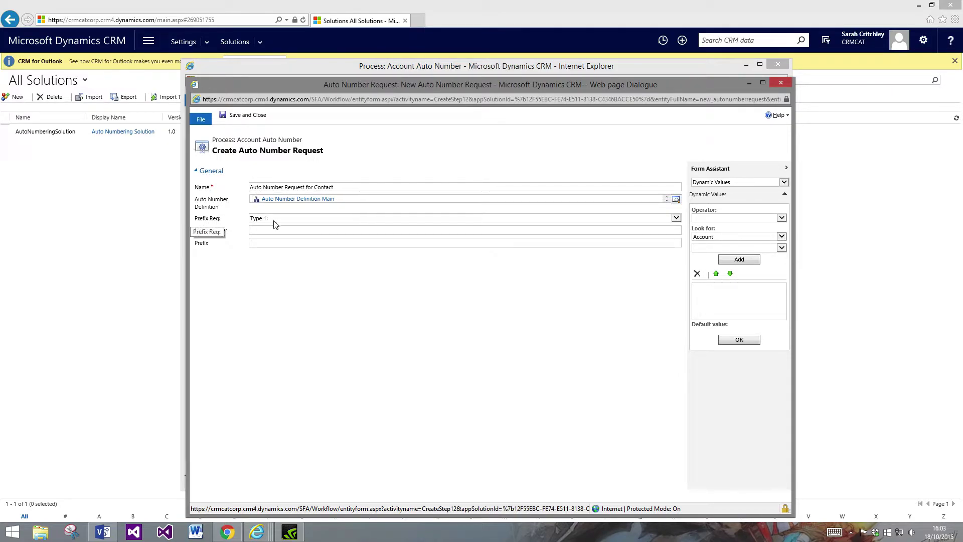
pyautogui.click(492, 221)
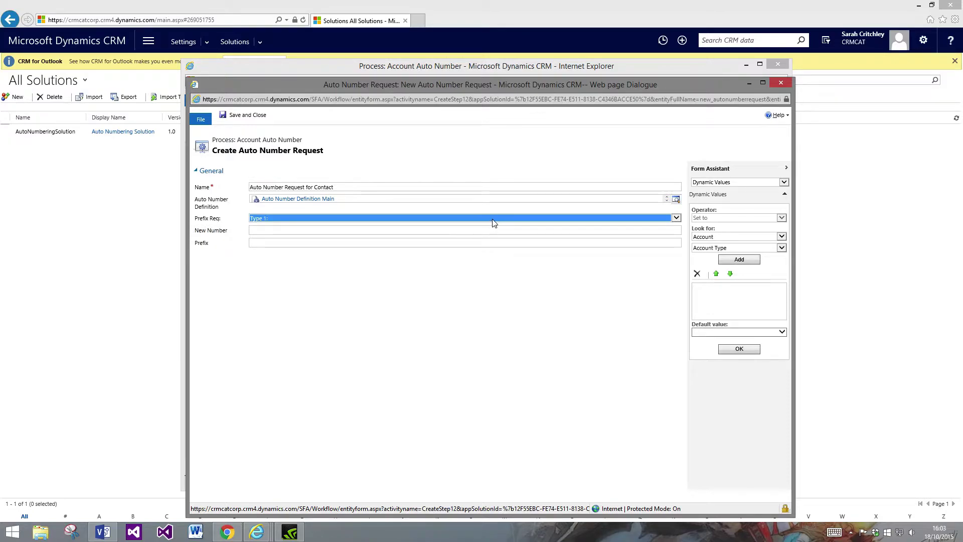
pyautogui.click(495, 222)
pyautogui.click(555, 275)
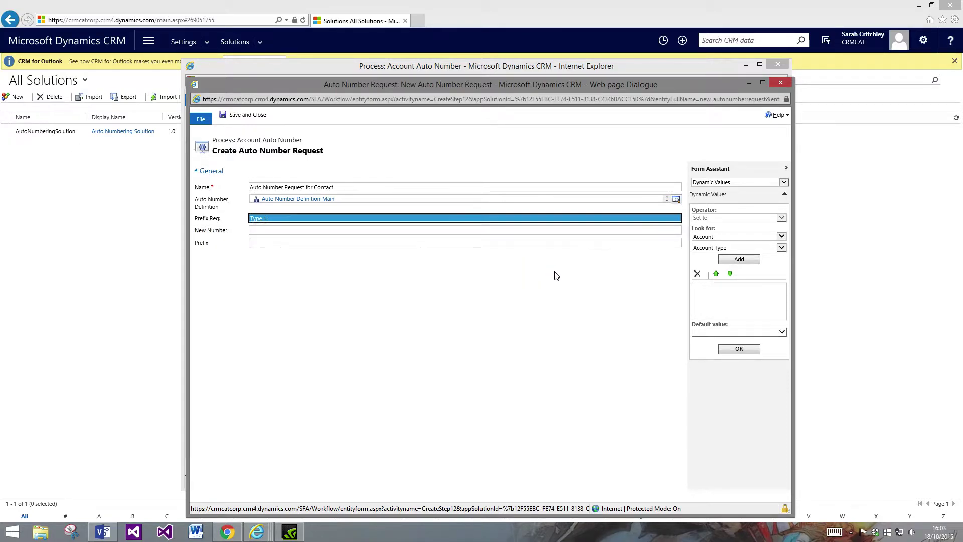
pyautogui.click(781, 83)
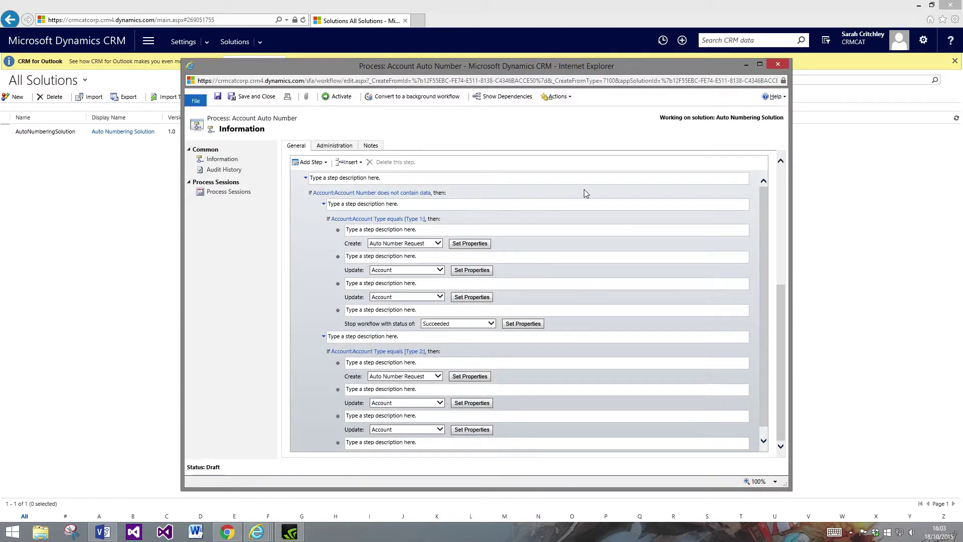
# Close Account Auto Number, then open and deactivate the Auto Number Definition Update process
pyautogui.click(778, 66)
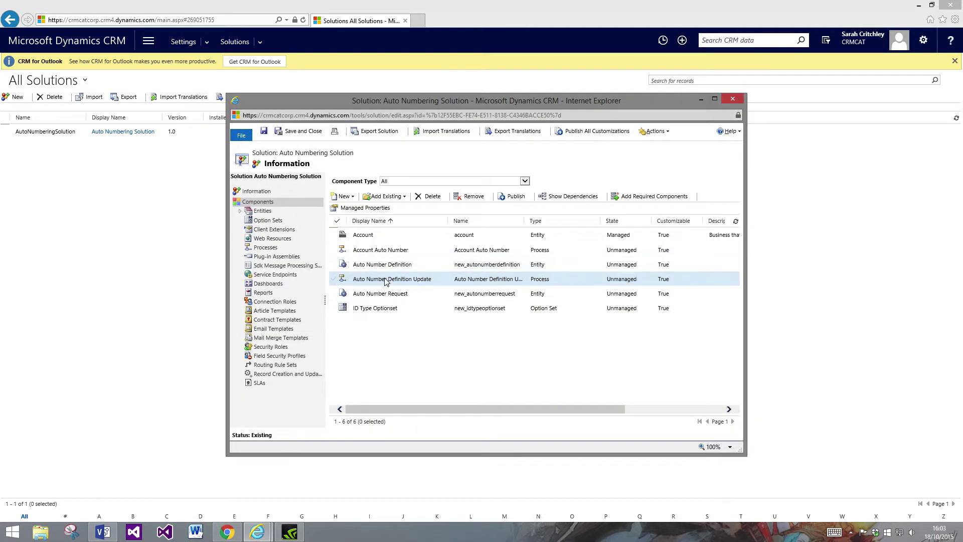
pyautogui.click(421, 294)
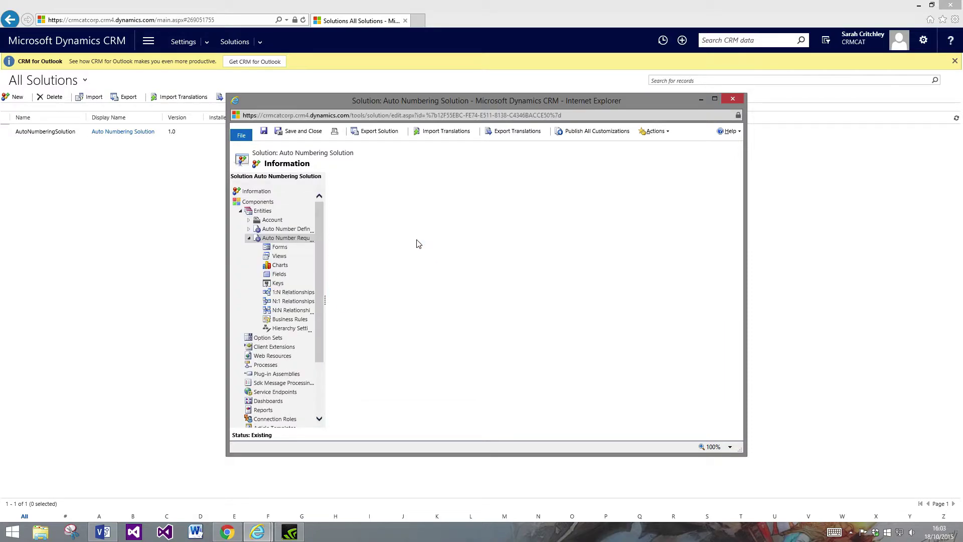
pyautogui.click(248, 238)
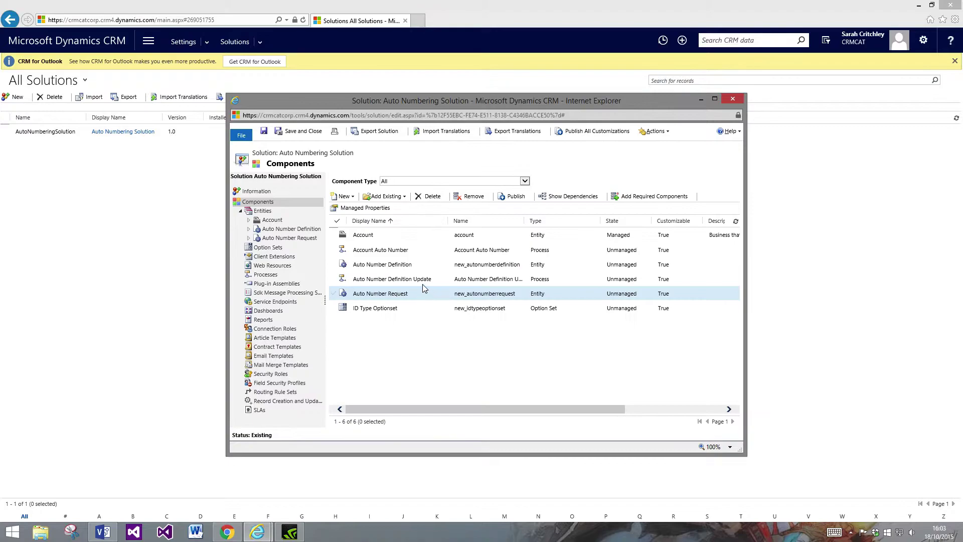
pyautogui.doubleClick(424, 280)
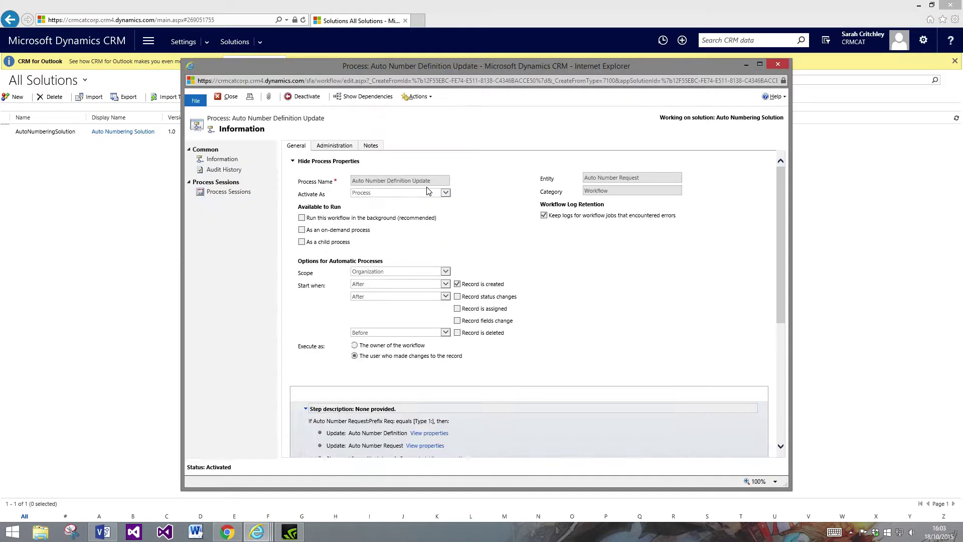
pyautogui.click(312, 97)
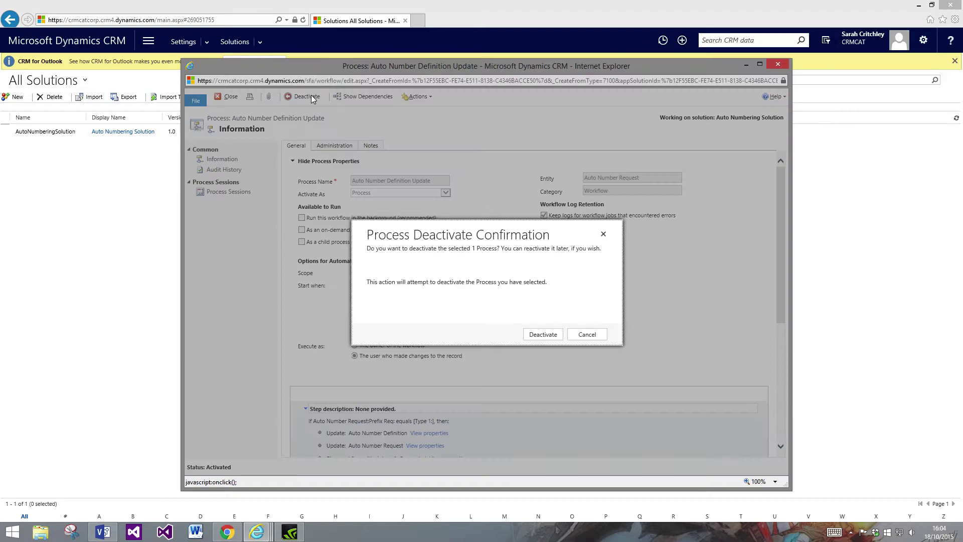
pyautogui.click(543, 335)
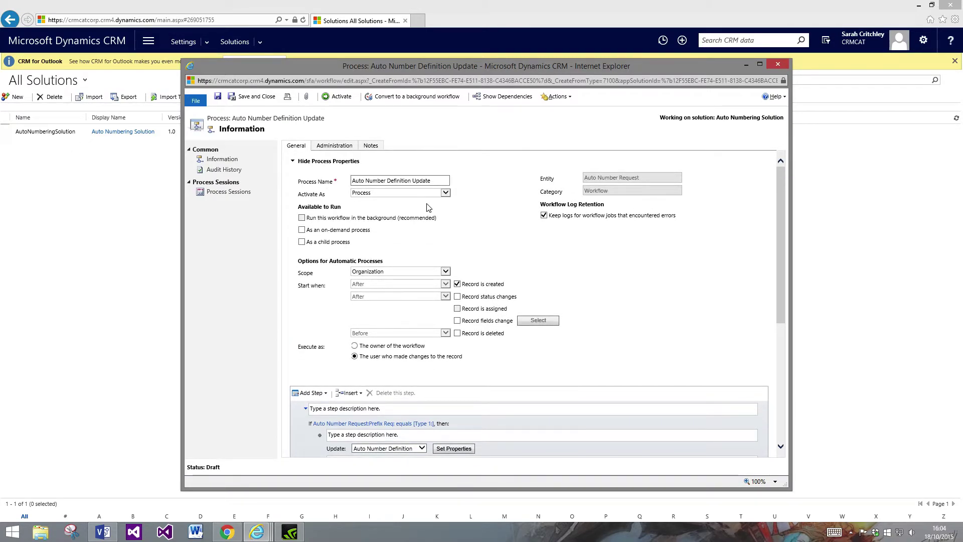
# Review the process steps and open the first Update Auto Number Definition step's properties
pyautogui.scroll(-3, 429, 207)
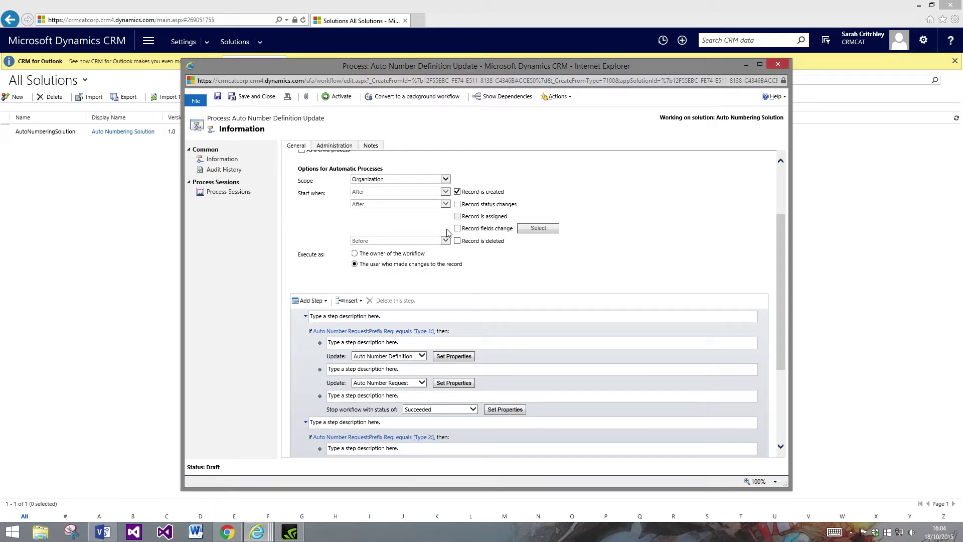
pyautogui.scroll(3, 487, 221)
pyautogui.scroll(-6, 471, 284)
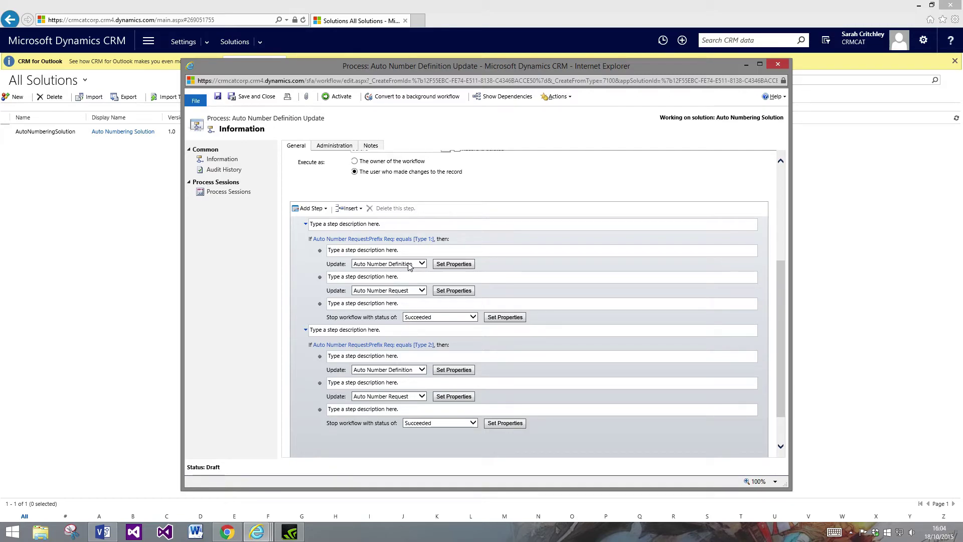
pyautogui.scroll(3, 401, 302)
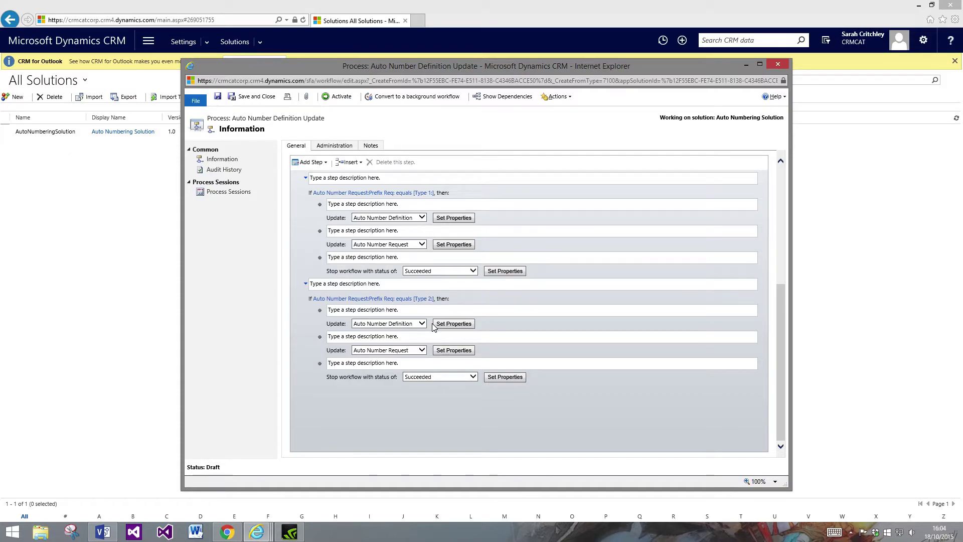
pyautogui.scroll(3, 433, 323)
pyautogui.scroll(-1, 351, 321)
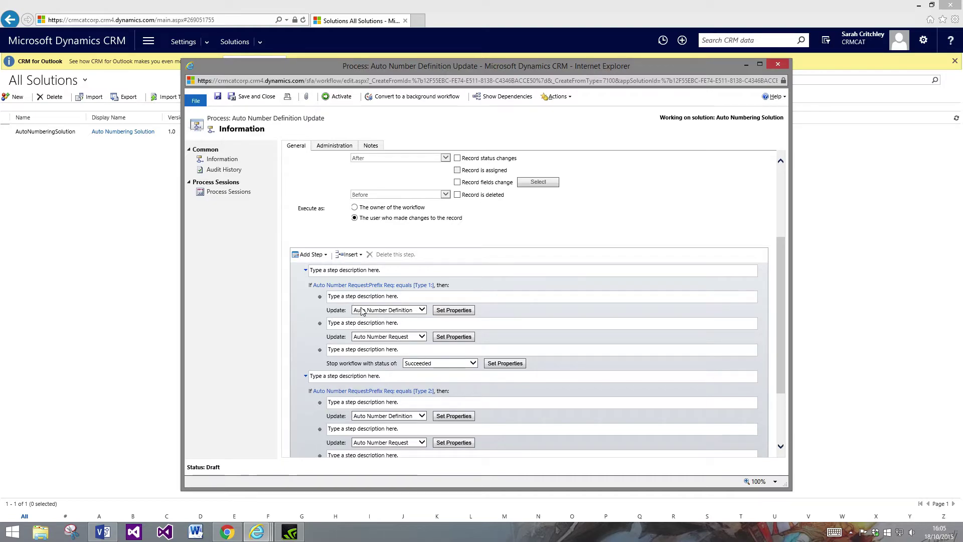
pyautogui.click(443, 311)
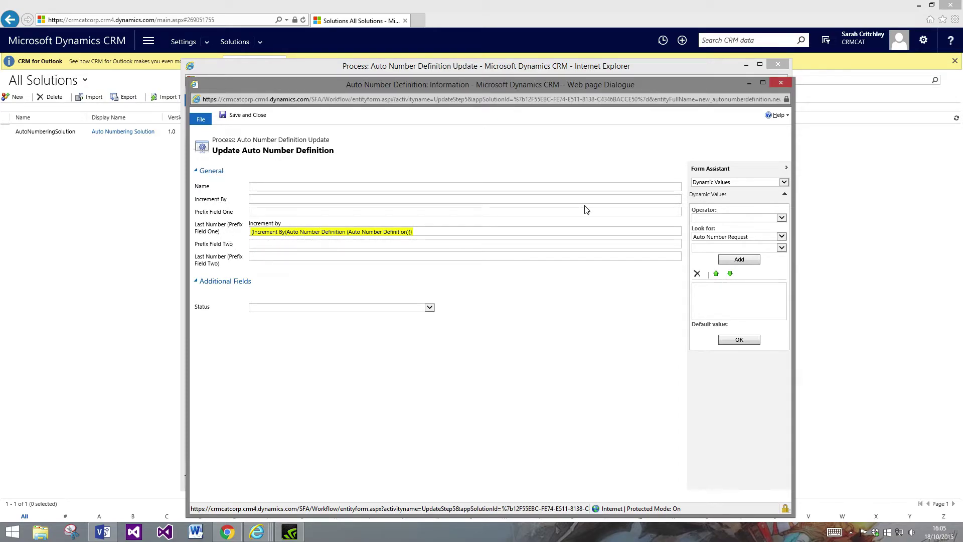
# Close the Update Auto Number Definition and Update Auto Number Request property dialogs after reviewing them
pyautogui.click(781, 84)
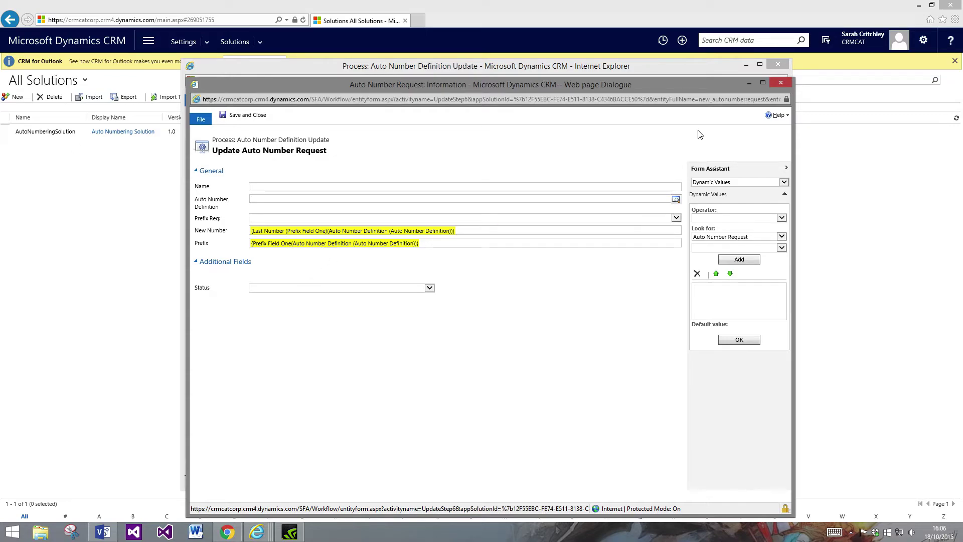
pyautogui.click(777, 85)
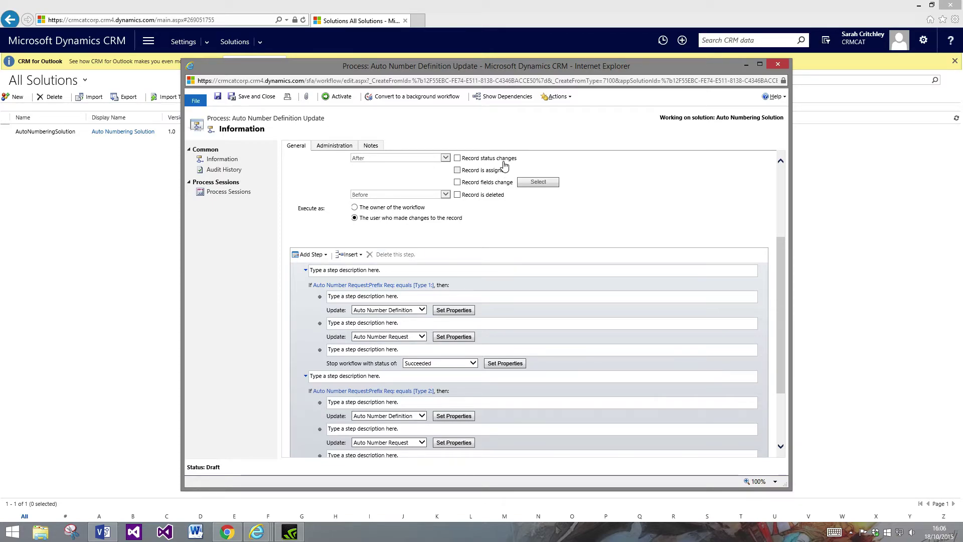
# Reopen the Account Auto Number process and inspect its Update Account step properties
pyautogui.click(778, 64)
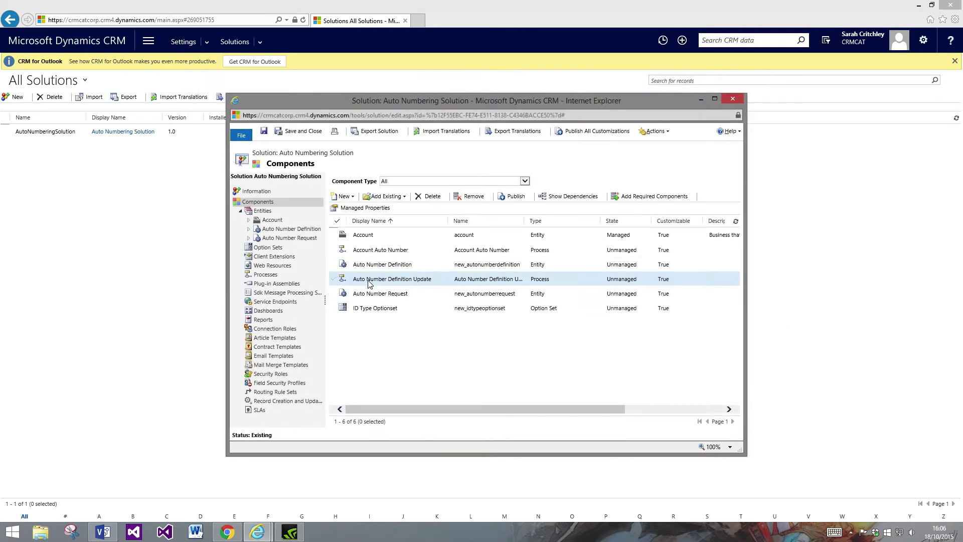
pyautogui.doubleClick(377, 251)
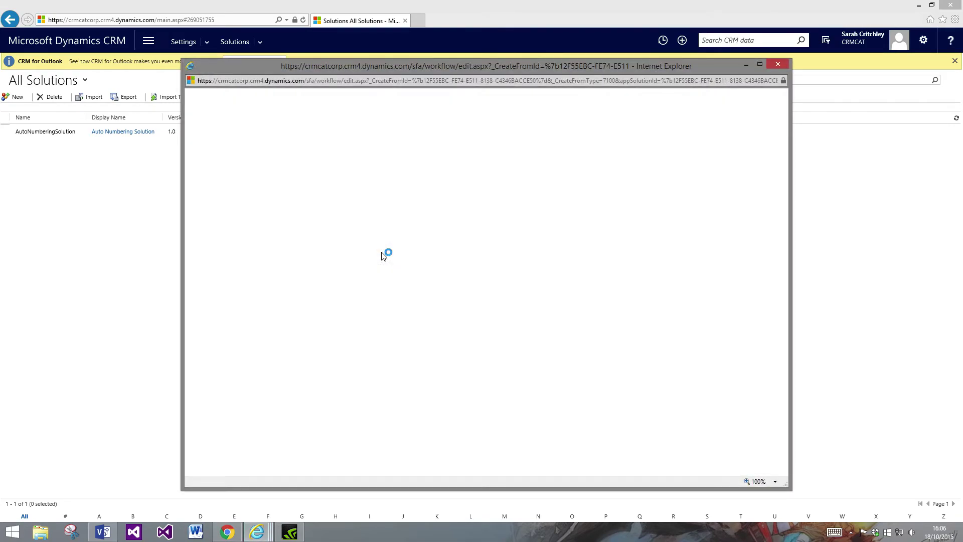
pyautogui.scroll(-5, 486, 359)
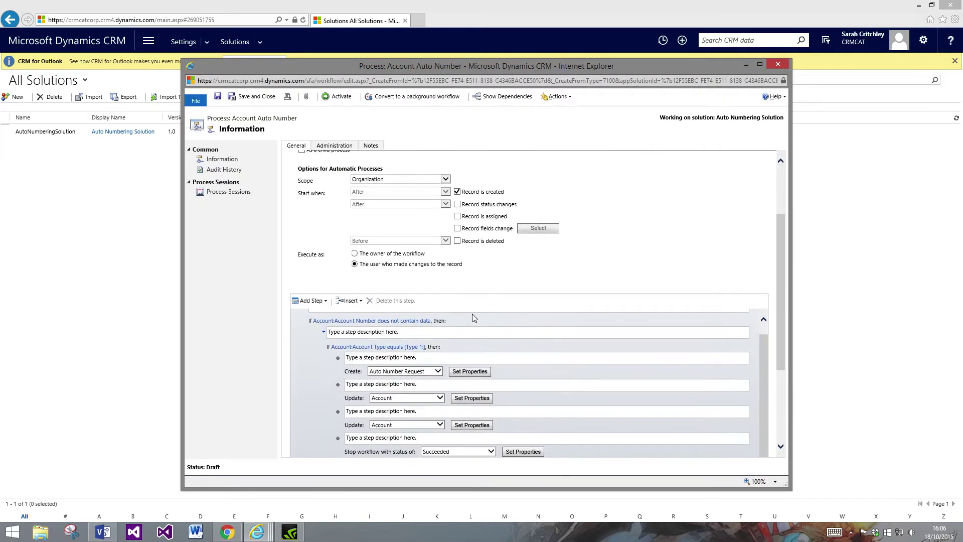
pyautogui.scroll(-3, 471, 315)
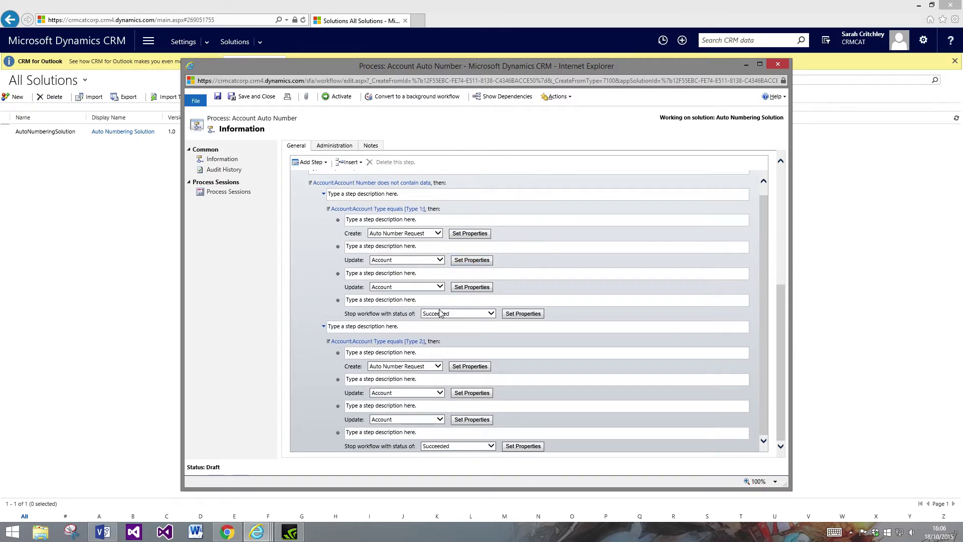
pyautogui.click(458, 287)
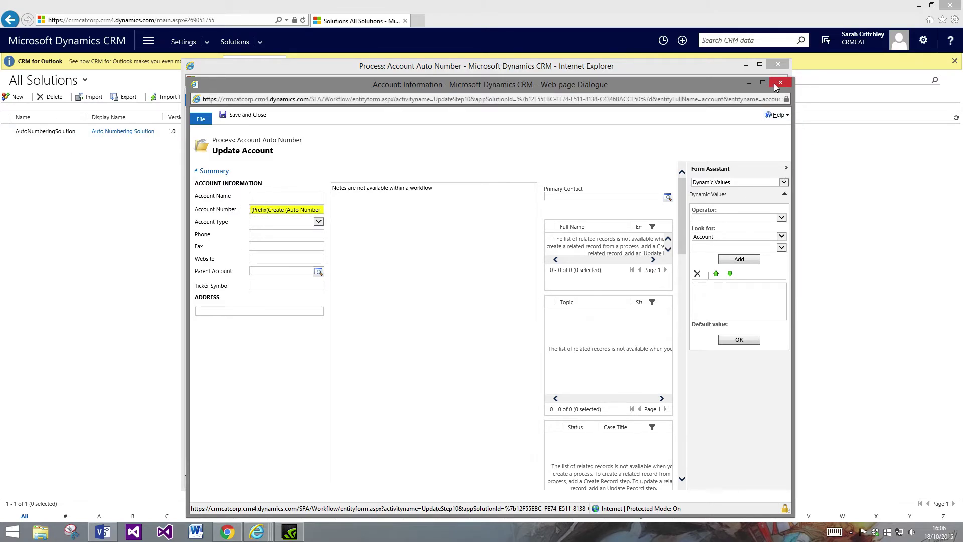
pyautogui.click(775, 84)
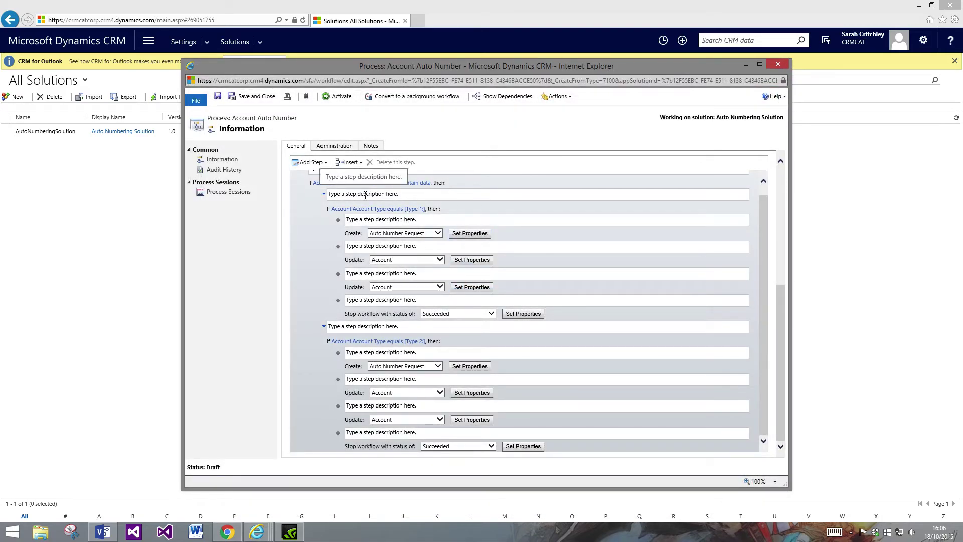
pyautogui.click(471, 260)
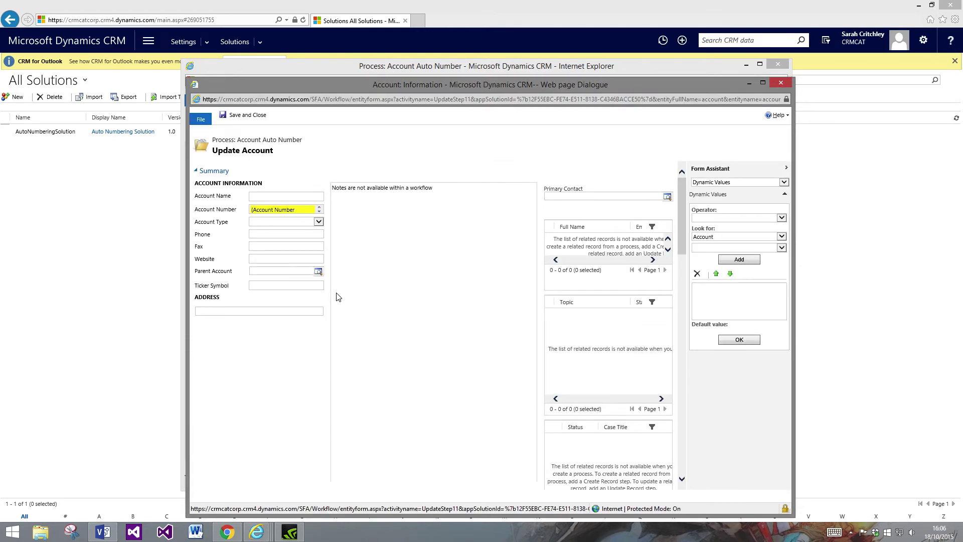
# Clear the Account Number field and set its operator to Append With
pyautogui.click(283, 211)
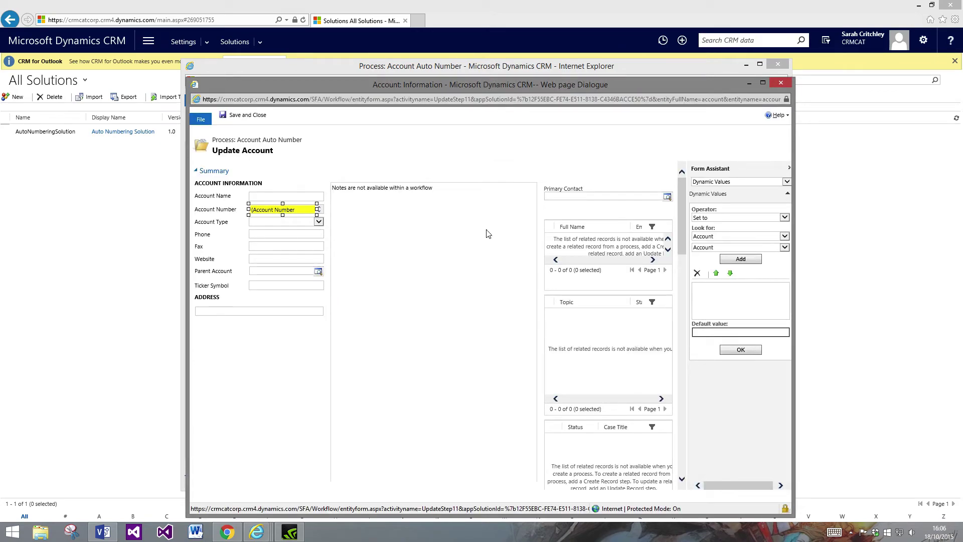
pyautogui.moveTo(463, 84); pyautogui.dragTo(488, 93)
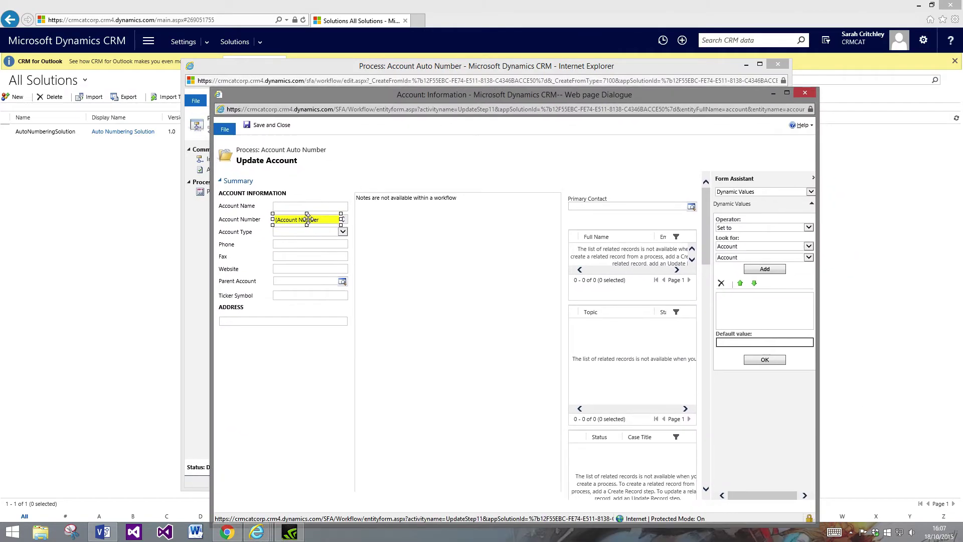
pyautogui.click(316, 219)
pyautogui.press('Delete')
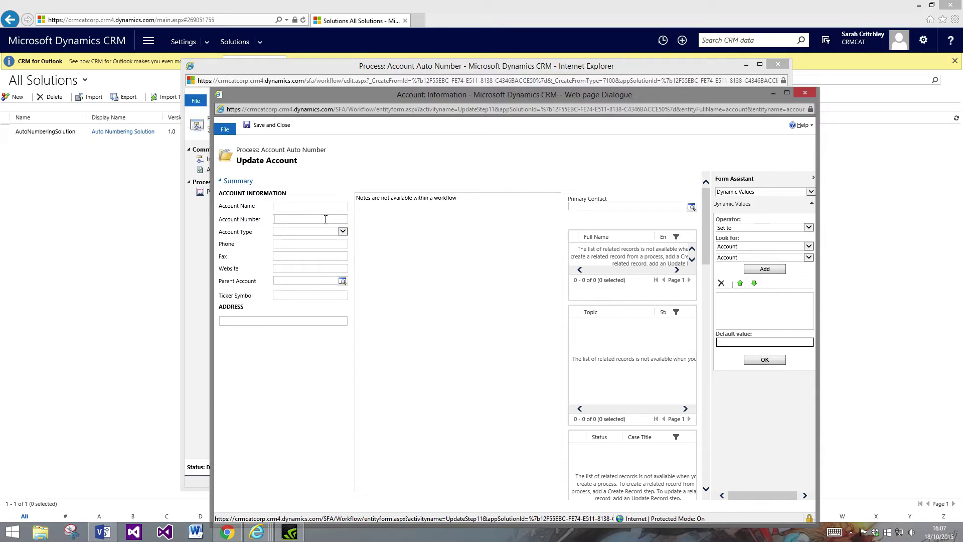
pyautogui.click(774, 229)
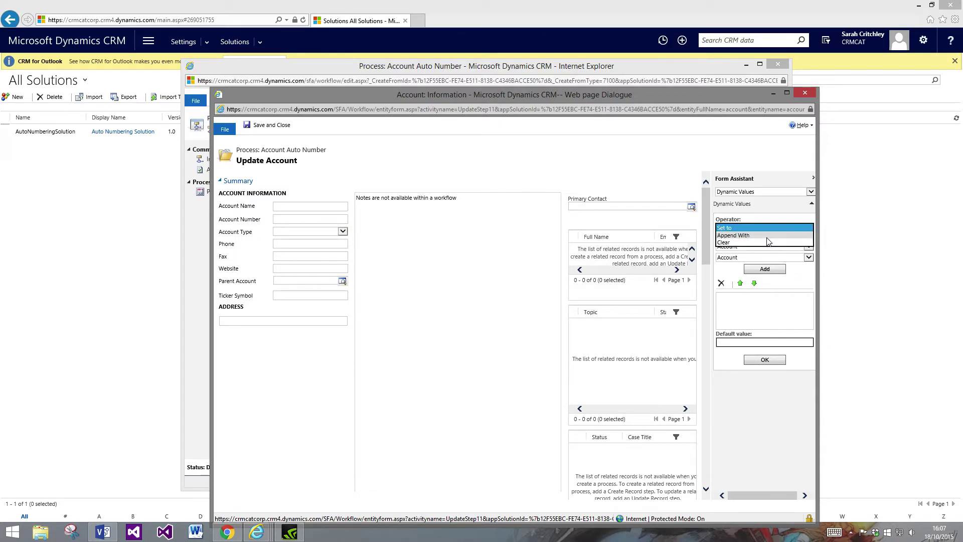
pyautogui.click(741, 239)
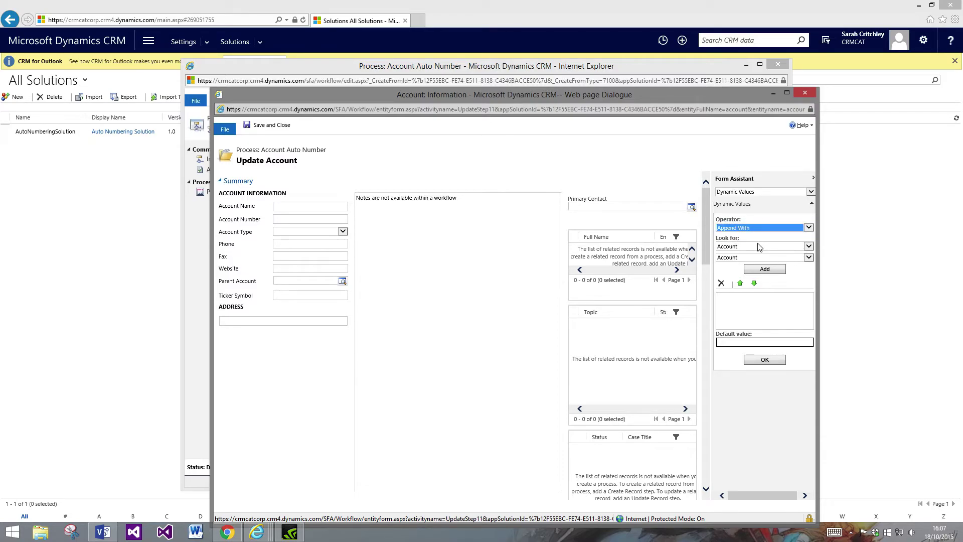
# Append New Number from Create (Auto Number Request) to Account Number
pyautogui.click(761, 246)
pyautogui.click(760, 400)
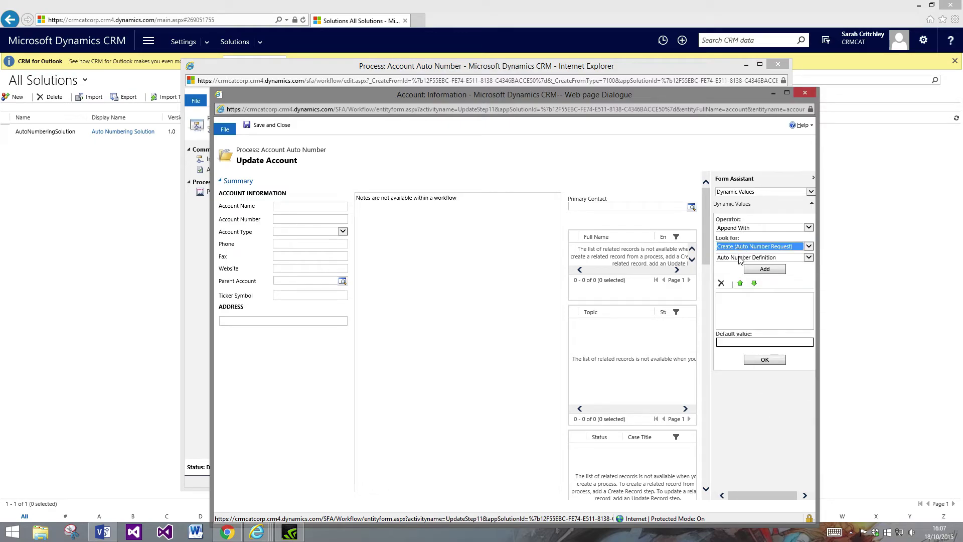
pyautogui.click(742, 247)
pyautogui.click(734, 245)
pyautogui.click(735, 256)
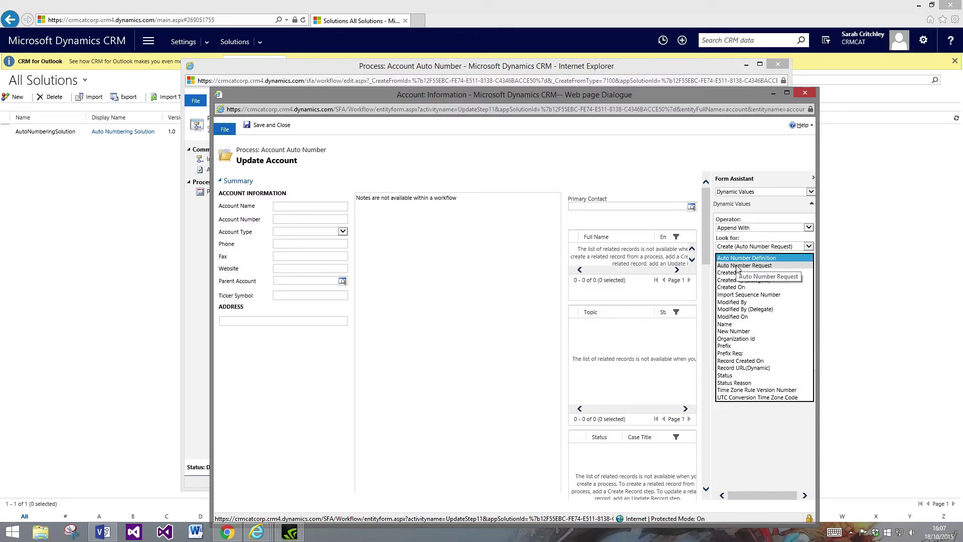
pyautogui.click(734, 331)
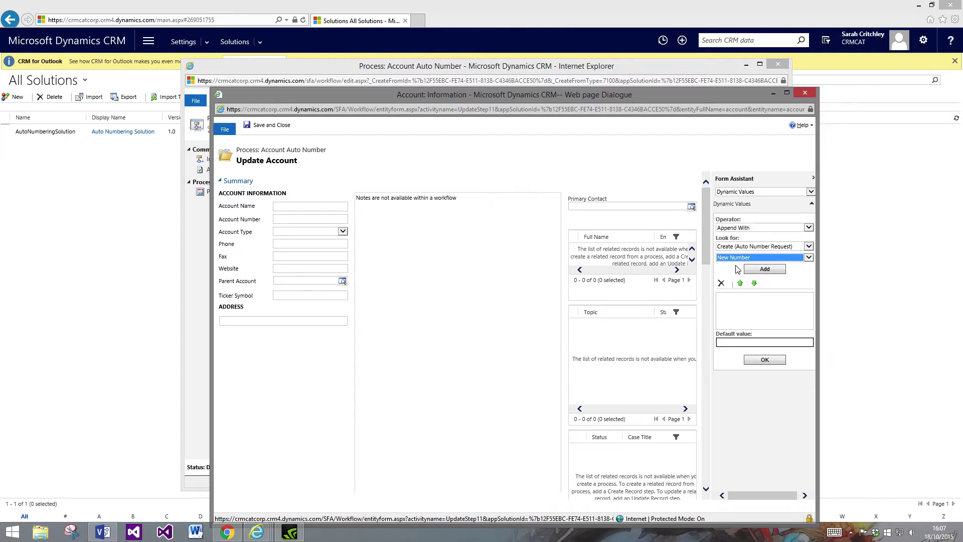
pyautogui.click(765, 269)
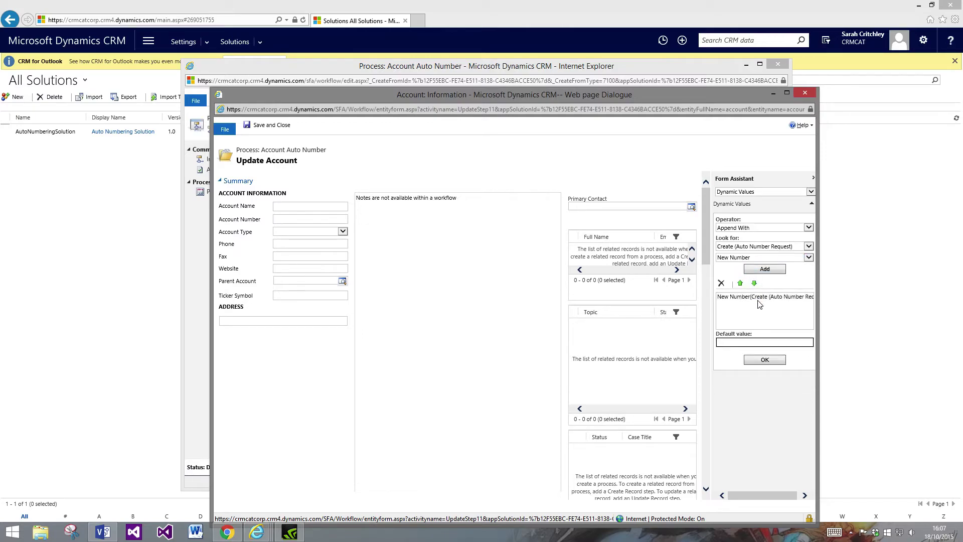
pyautogui.click(749, 359)
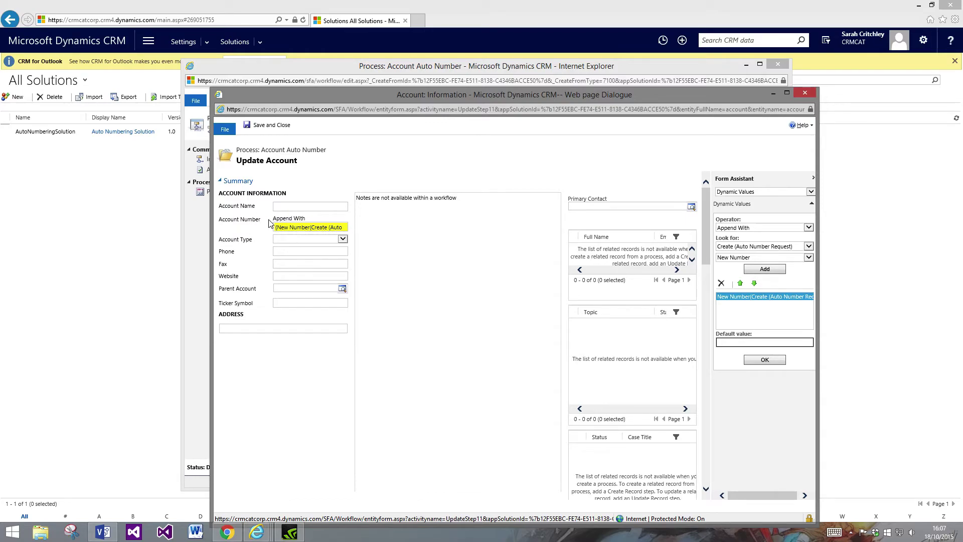
pyautogui.click(760, 298)
pyautogui.moveTo(522, 96); pyautogui.dragTo(481, 59)
pyautogui.click(730, 210)
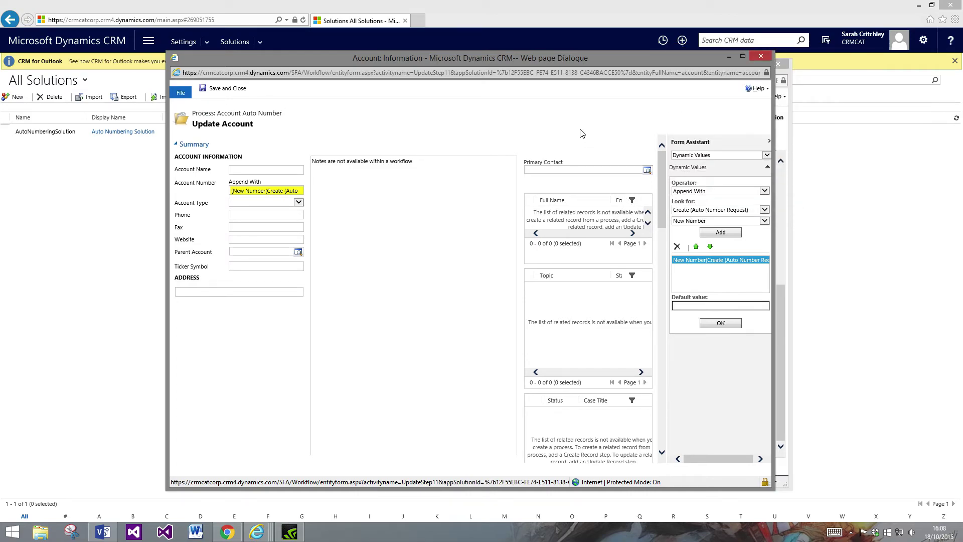
# Leave the first Update Account step dialog, confirming the exit
pyautogui.click(761, 56)
pyautogui.click(539, 321)
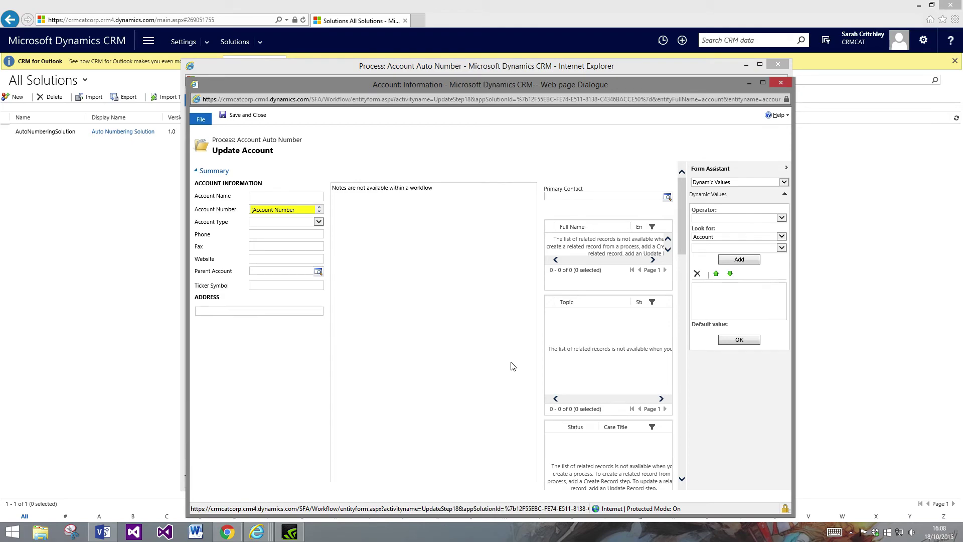
pyautogui.click(740, 237)
# In the next Update step, clear Account Number and append from Create (Auto Number Request)
pyautogui.click(297, 208)
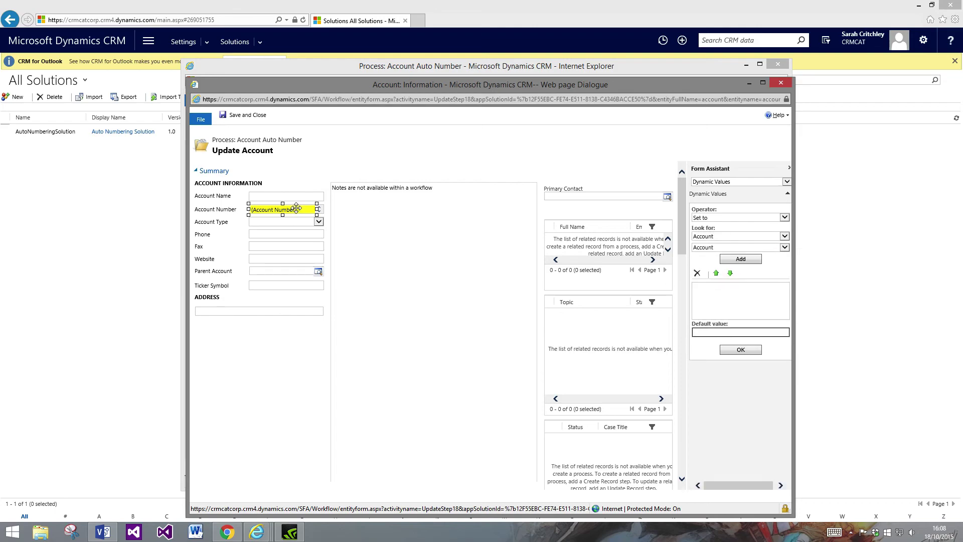
pyautogui.press('Delete')
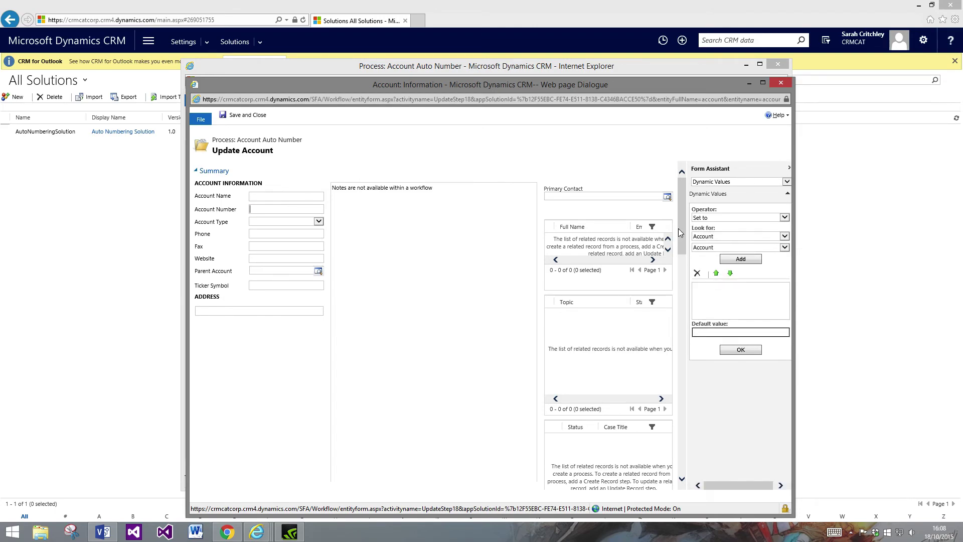
pyautogui.click(737, 217)
pyautogui.click(713, 231)
pyautogui.click(721, 236)
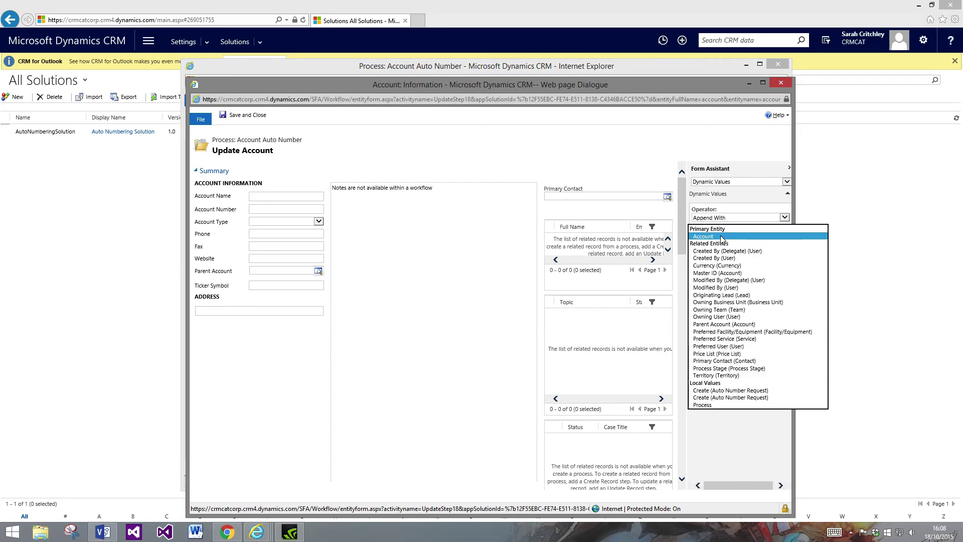
pyautogui.click(749, 398)
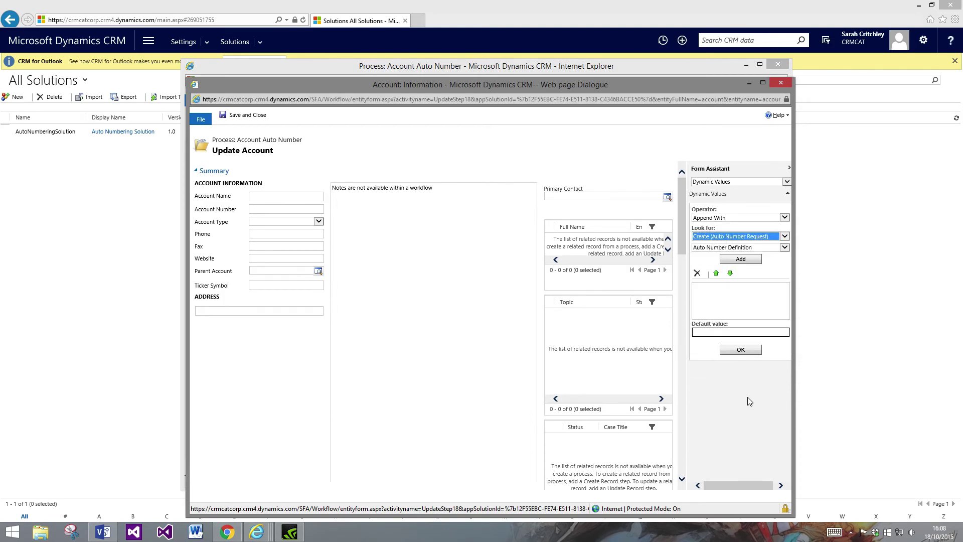
pyautogui.click(778, 83)
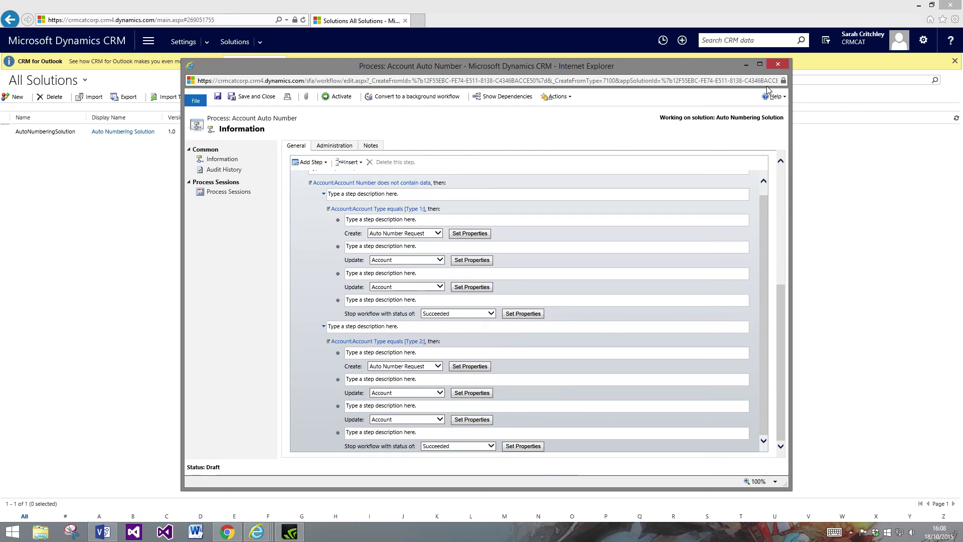
# Open Auto Number Definition Update and review its Update Auto Number Request step properties
pyautogui.doubleClick(409, 280)
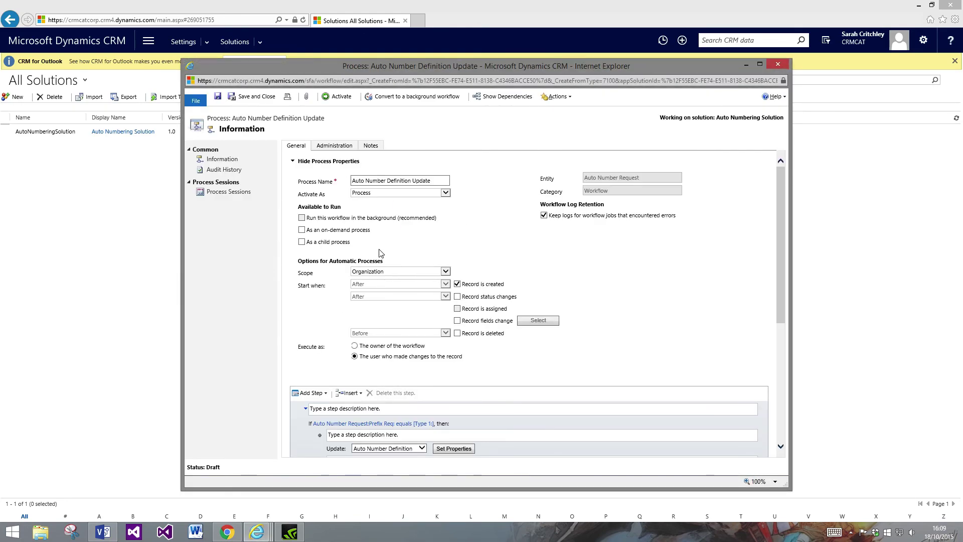
pyautogui.scroll(-6, 380, 252)
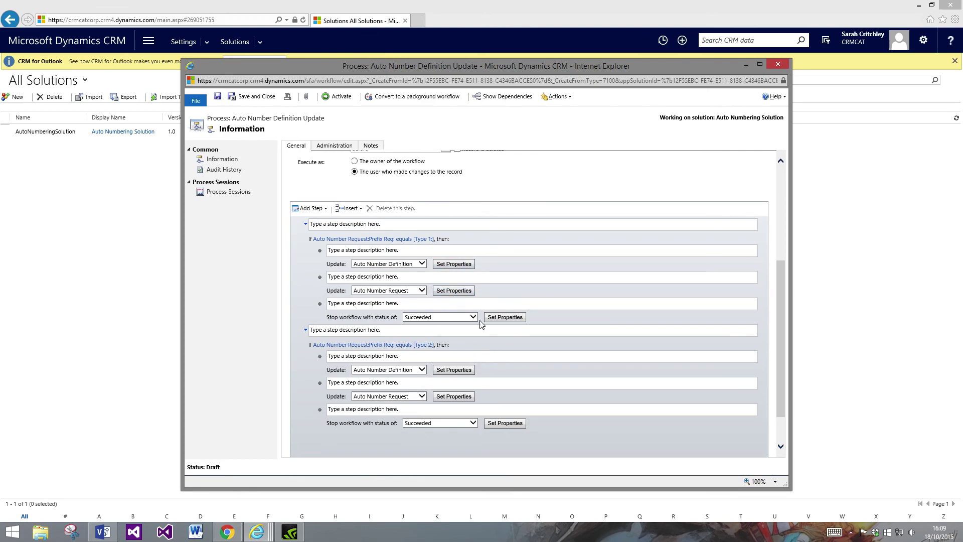
pyautogui.click(436, 291)
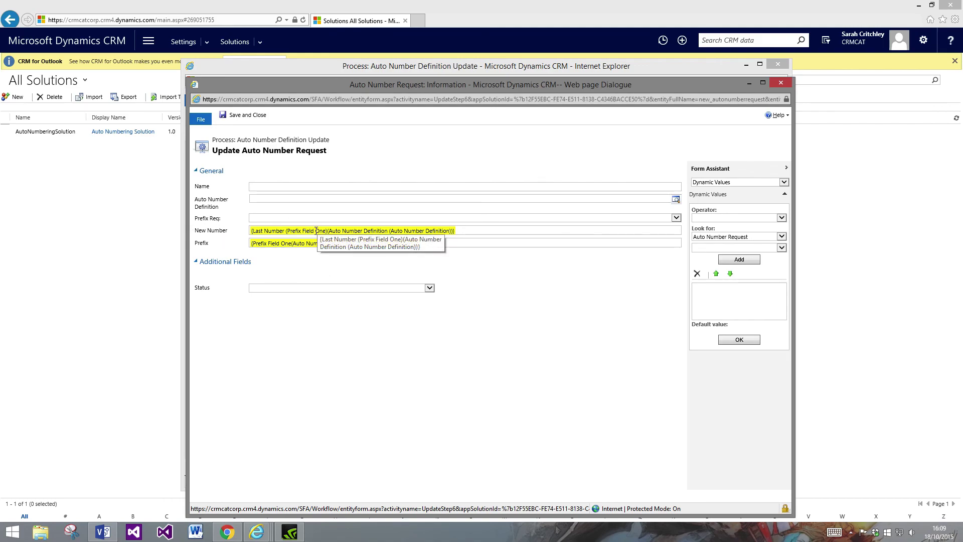
pyautogui.click(781, 82)
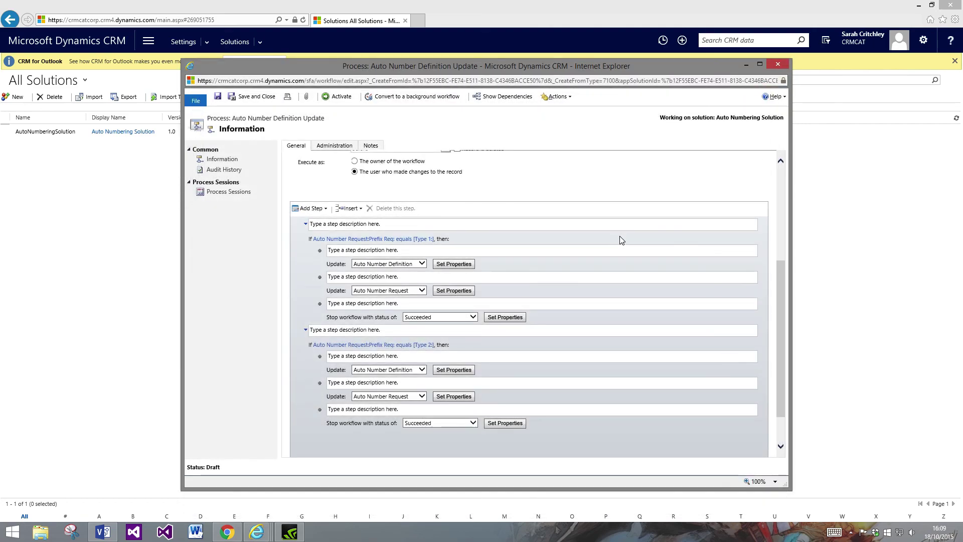